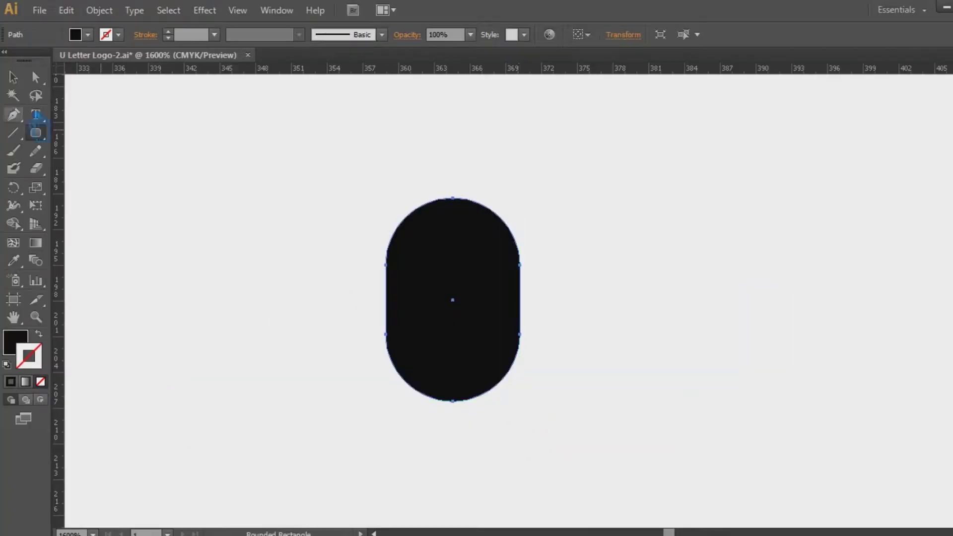
- Select the black rounded rectangle with the Direct Selection tool
left_click(35, 77)
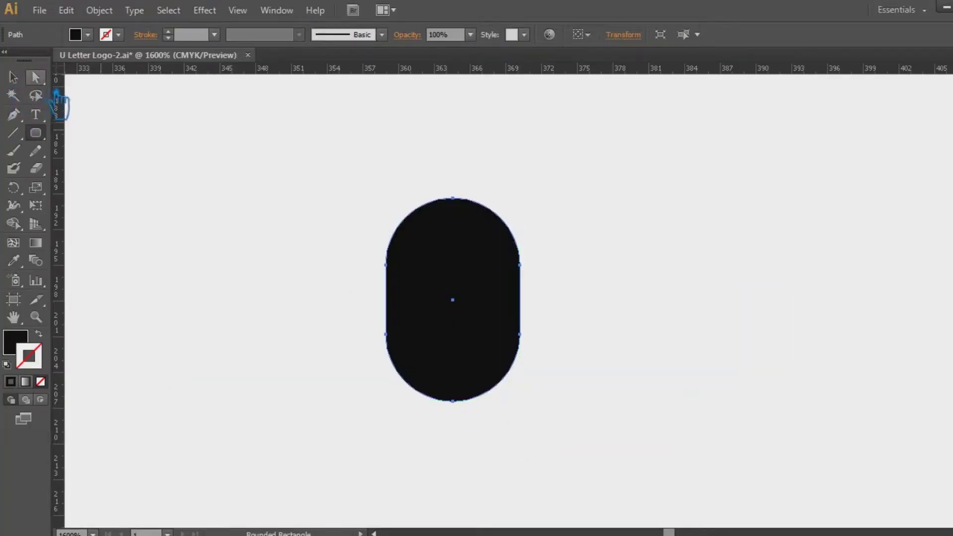
- Flatten the rectangle's rounded top and make both top anchors sharp corners
left_click(13, 114)
left_click_drag(459, 205, 464, 205)
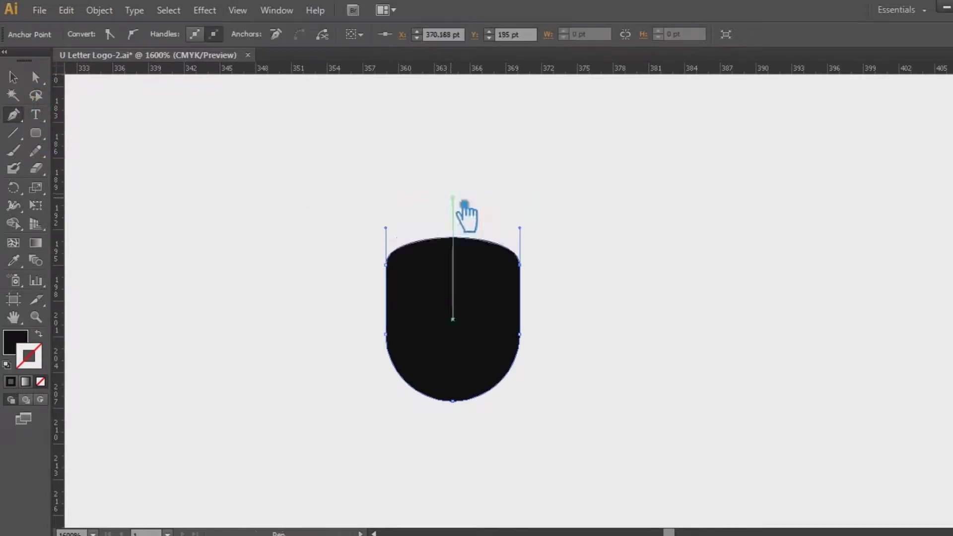
left_click_drag(14, 115, 80, 168)
left_click(387, 265)
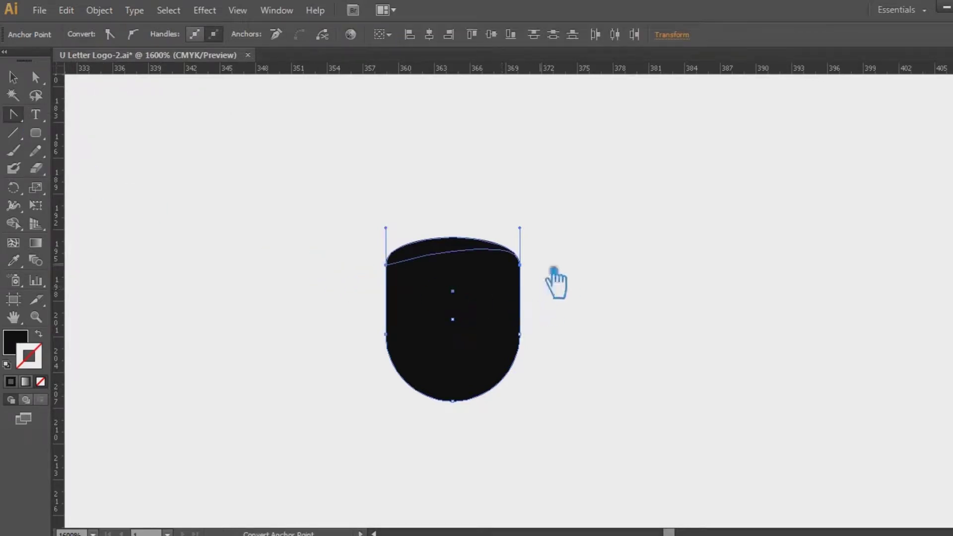
left_click(520, 265)
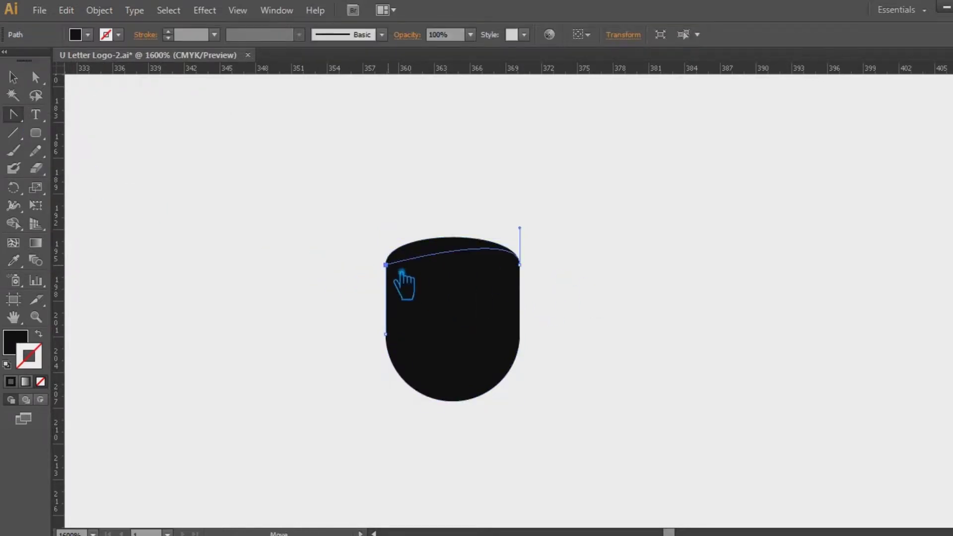
- Delete the separated top wedge and move the remaining shape up and left
left_click(13, 77)
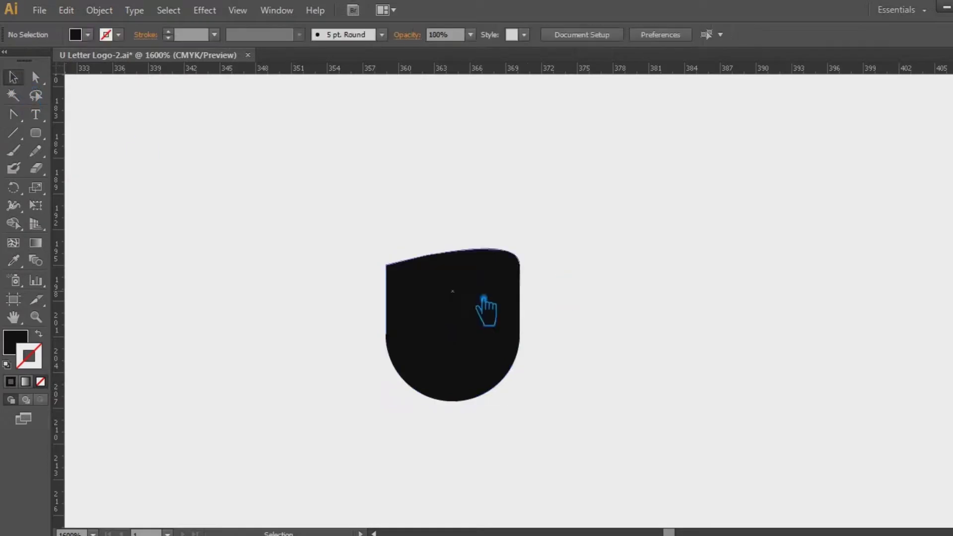
left_click_drag(487, 313, 674, 284)
key("Delete")
left_click_drag(490, 316, 481, 268)
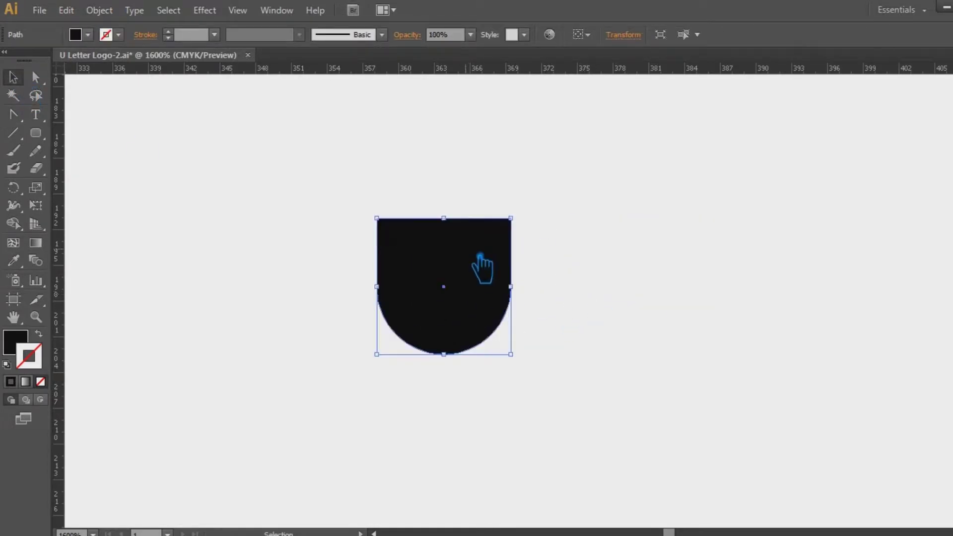
- Raise the flat-topped shape's top edge by nudging its top anchors, keeping the black fill
left_click(615, 313)
left_click(497, 298)
left_click(39, 334)
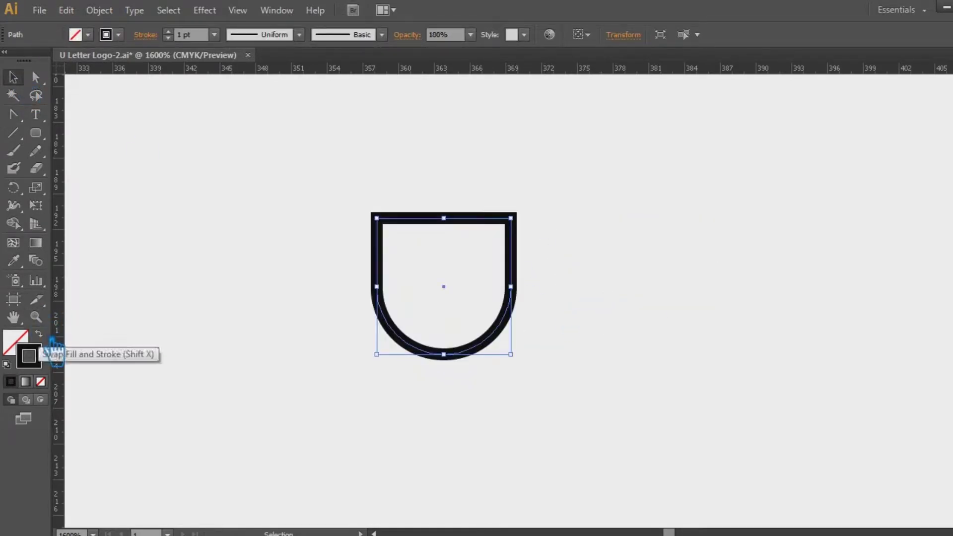
left_click_drag(583, 252, 162, 124)
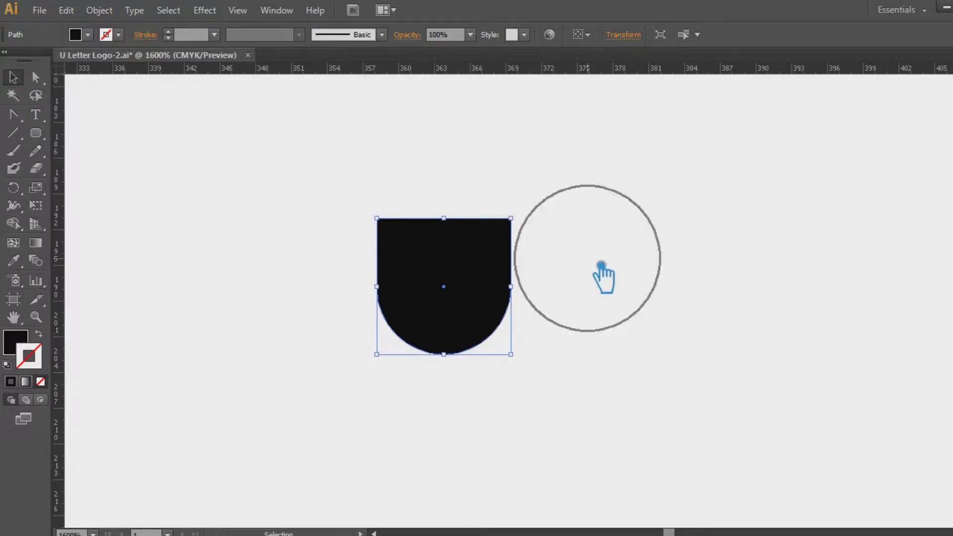
key("a")
left_click_drag(262, 164, 576, 263)
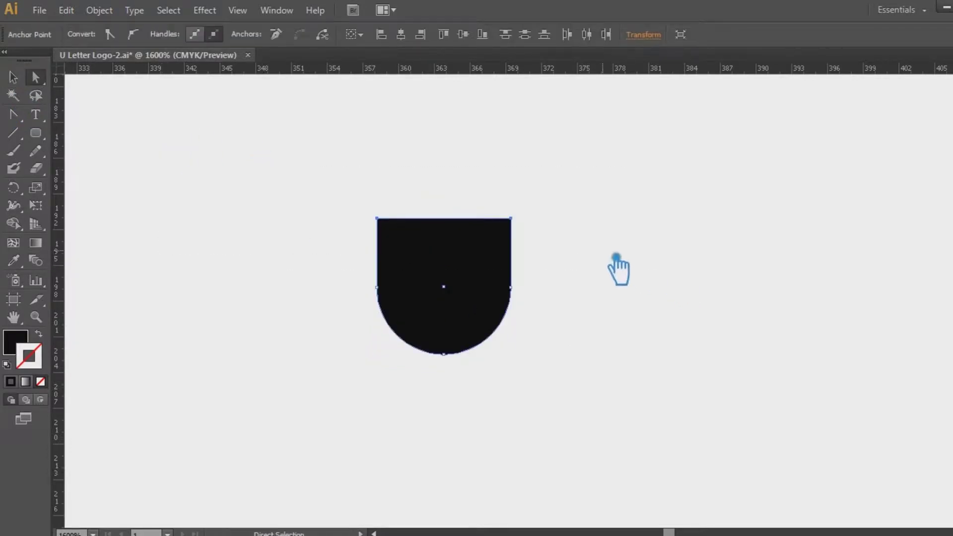
key("Up")
key("Up")
key("Down")
- Duplicate the shape, shrink the copy around its centre, and Pathfinder-Divide the two
key("v")
left_click(643, 266)
key("ctrl+a")
left_click_drag(511, 206, 512, 220)
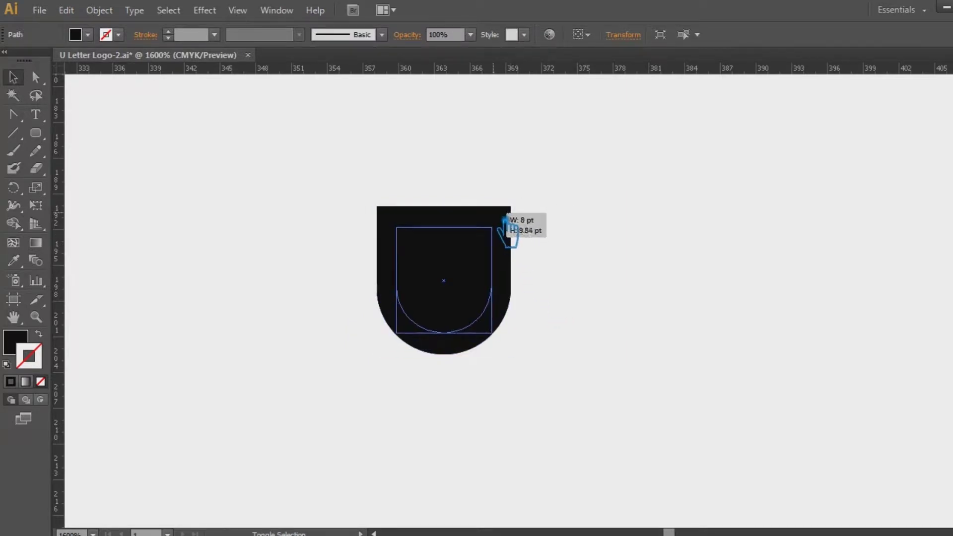
left_click_drag(511, 221, 511, 222)
left_click(504, 237, "shift")
key("ctrl+shift+F9")
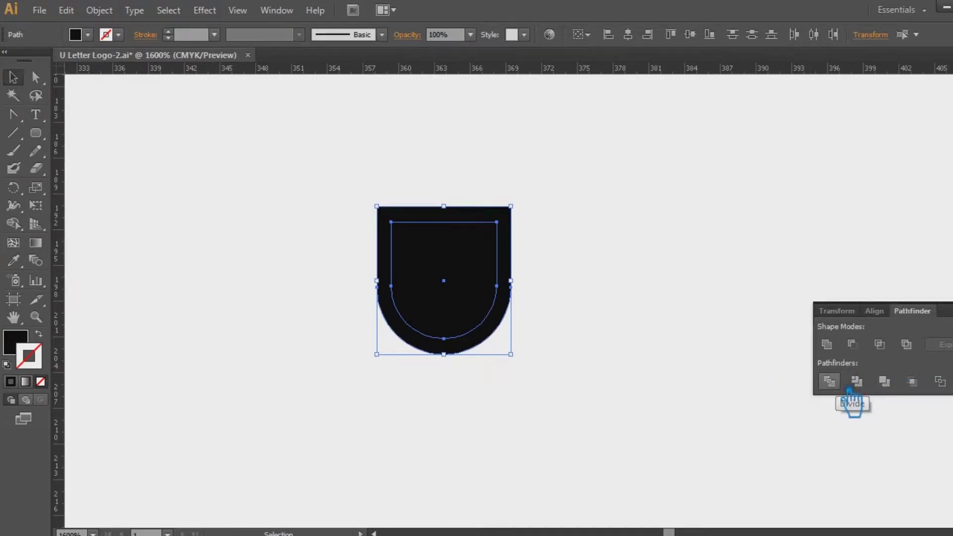
left_click(830, 382)
- Lift the inner piece's top above the outer, then Minus Front to leave a U outline
left_click(35, 77)
left_click(245, 202)
left_click(497, 223)
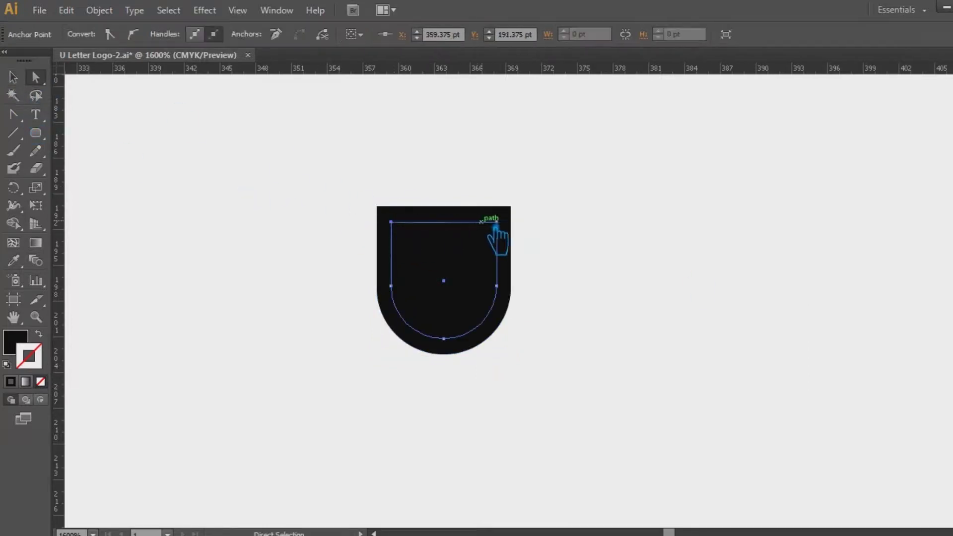
key("Up")
key("Up")
key("Up")
key("v")
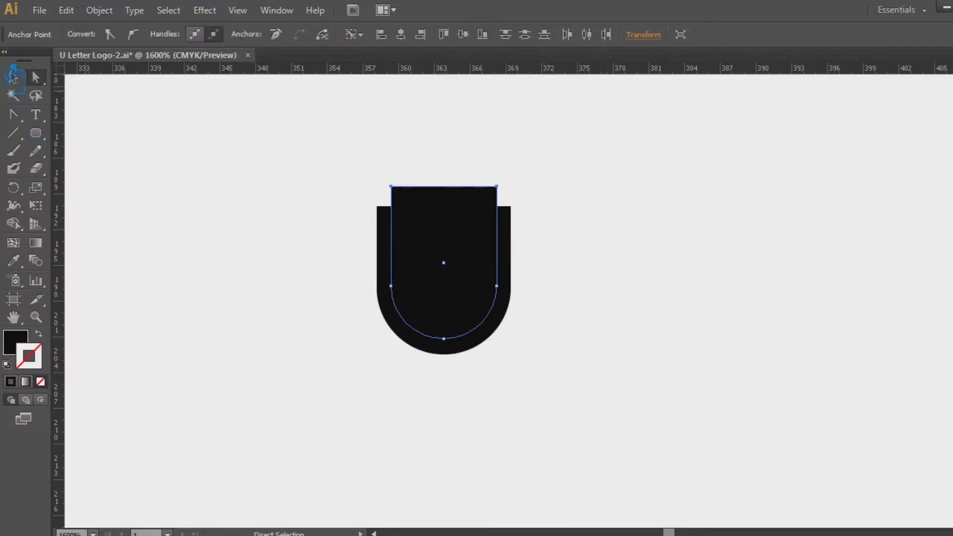
left_click_drag(603, 385, 258, 174)
key("ctrl+shift+F9")
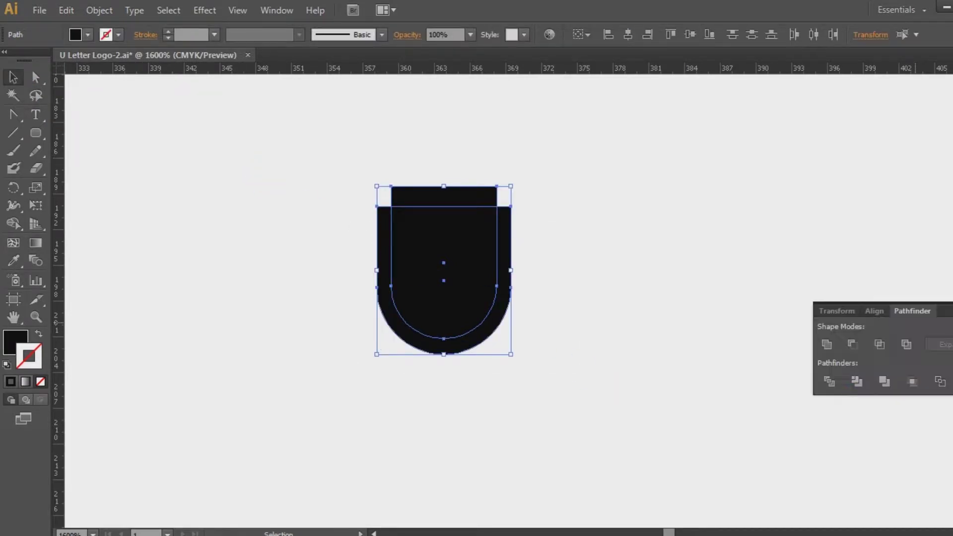
left_click(858, 347)
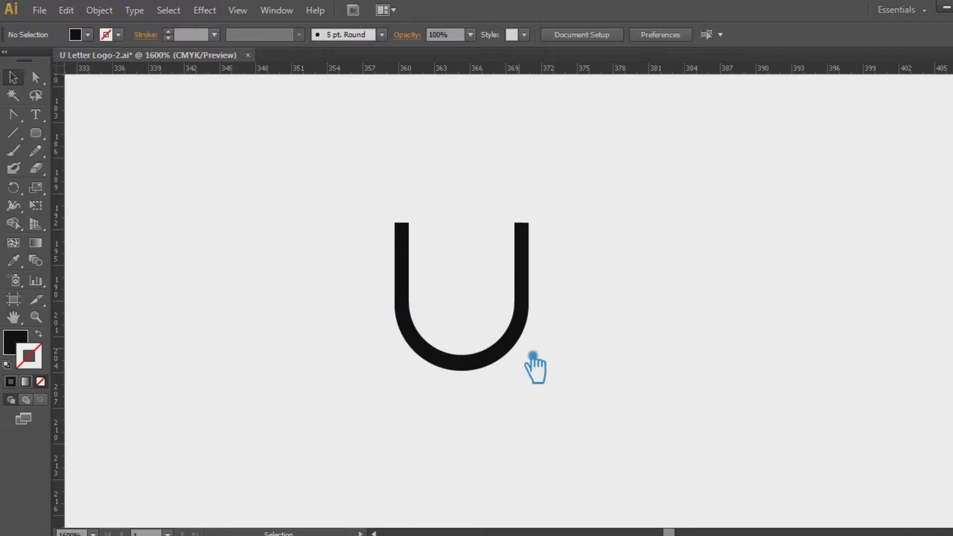
- Alt-scale a smaller U copy inside the original, zoom in, and shrink it slightly more
left_click(532, 356)
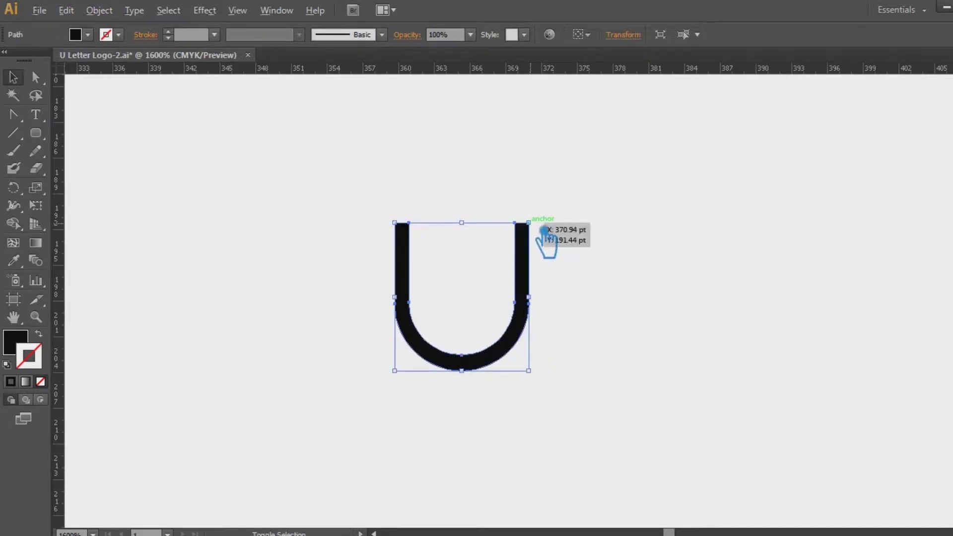
left_click_drag(544, 230, 508, 248)
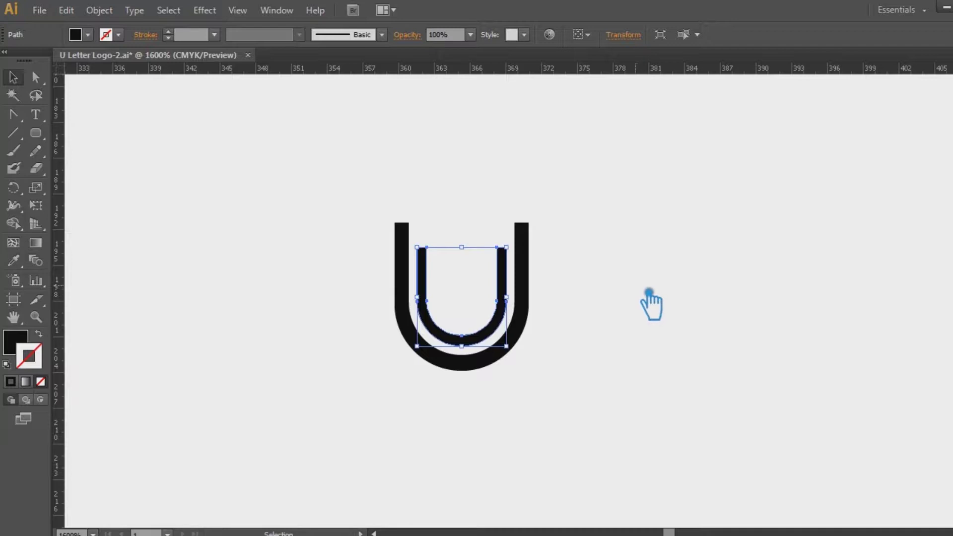
key("ctrl+plus")
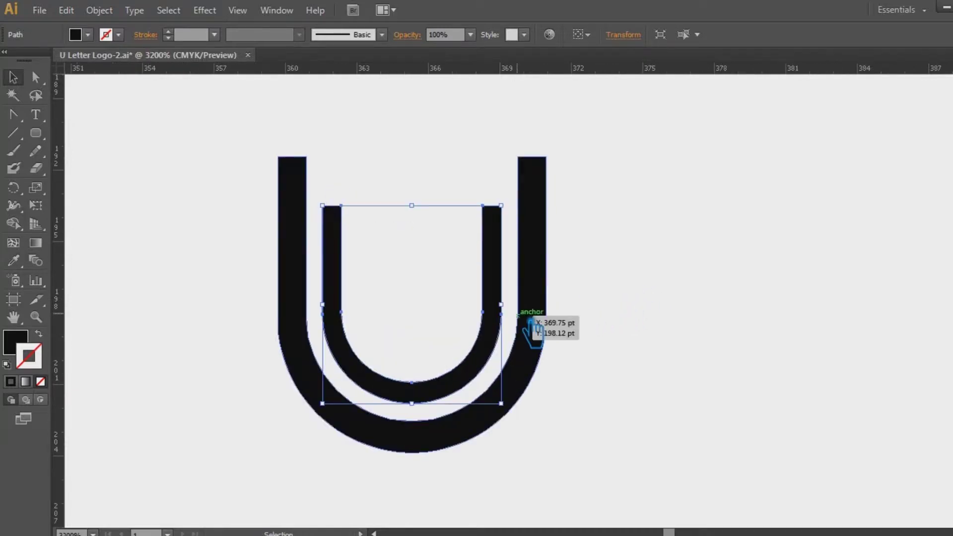
left_click_drag(511, 425, 511, 418)
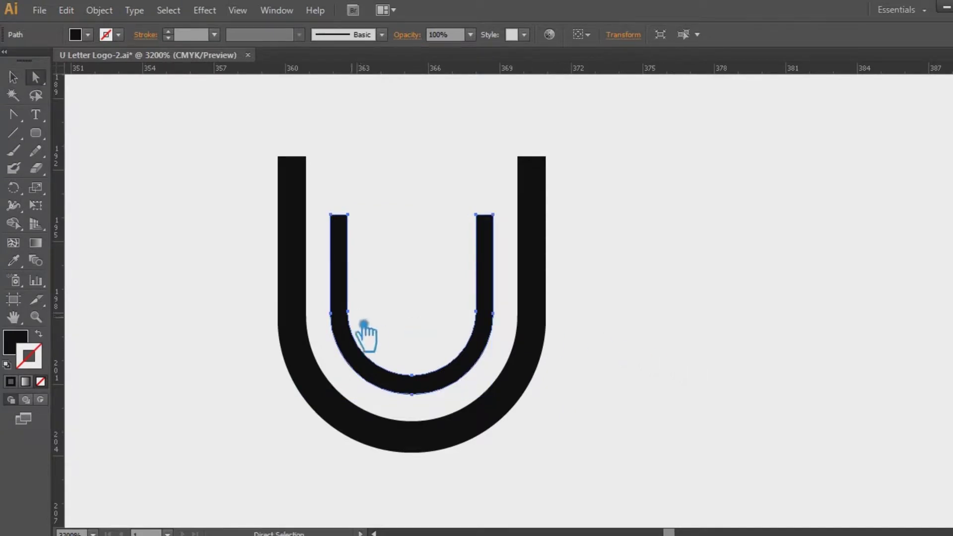
key("a")
left_click(345, 323)
key("Left")
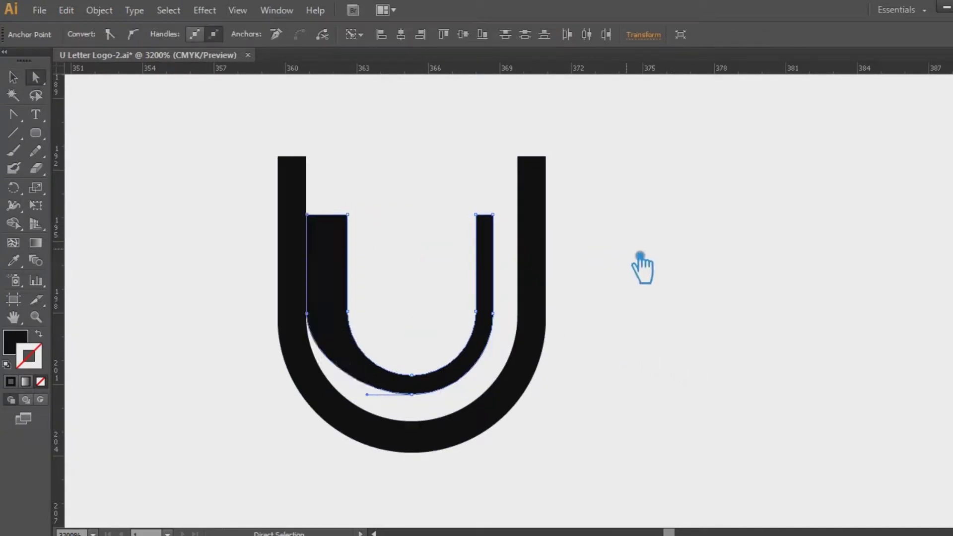
key("ctrl+z")
left_click(672, 324)
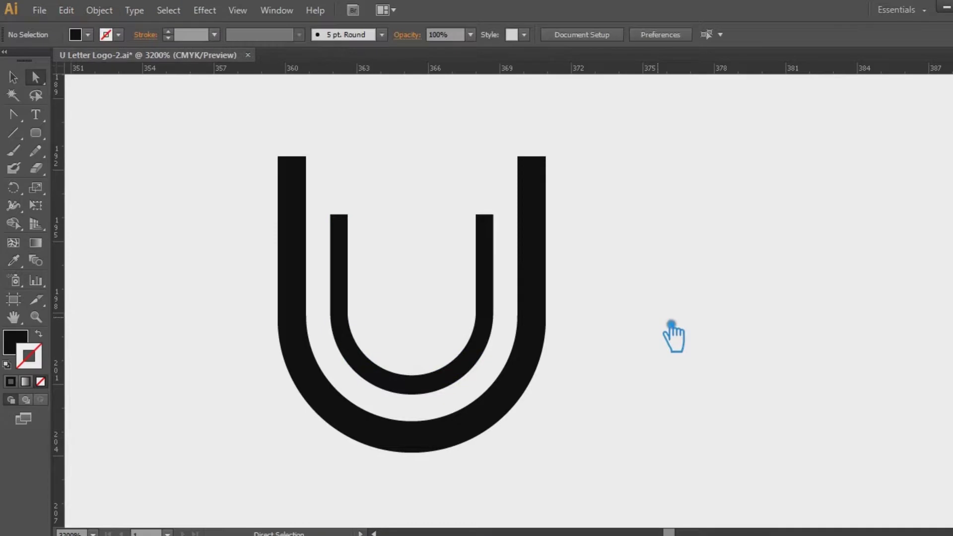
- Draw a ball atop the inner left stem and copy it onto the inner right stem
left_click_drag(35, 133, 99, 169)
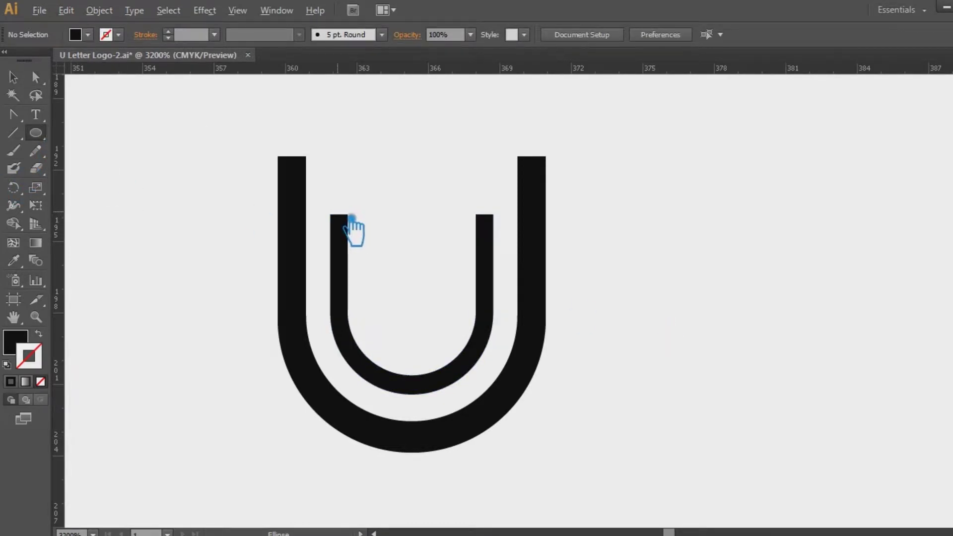
left_click_drag(352, 217, 368, 219)
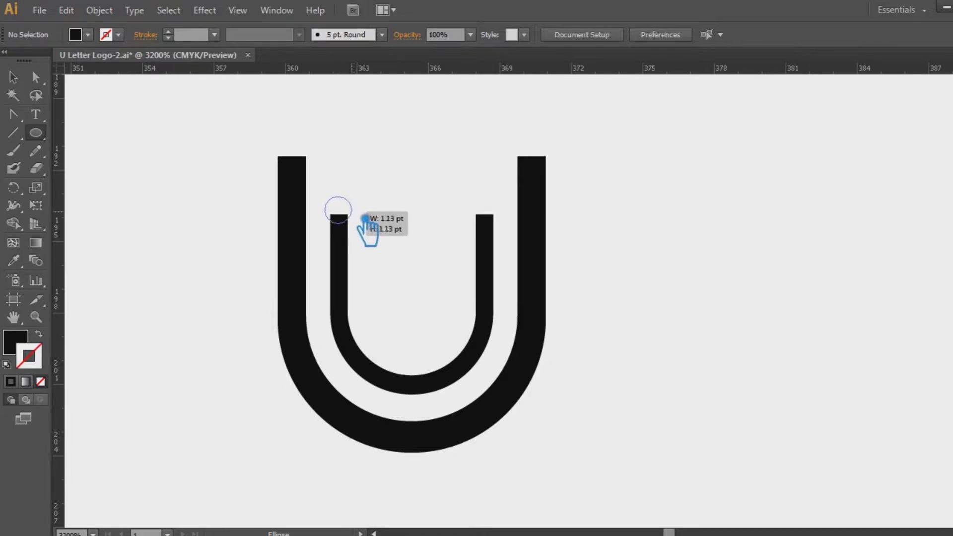
left_click_drag(368, 219, 373, 219)
key("v")
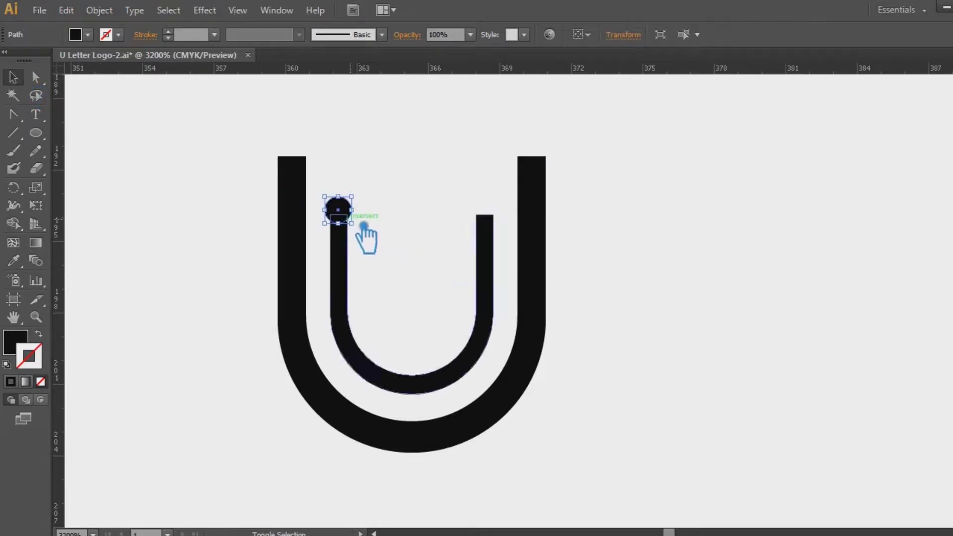
left_click_drag(352, 223, 374, 236)
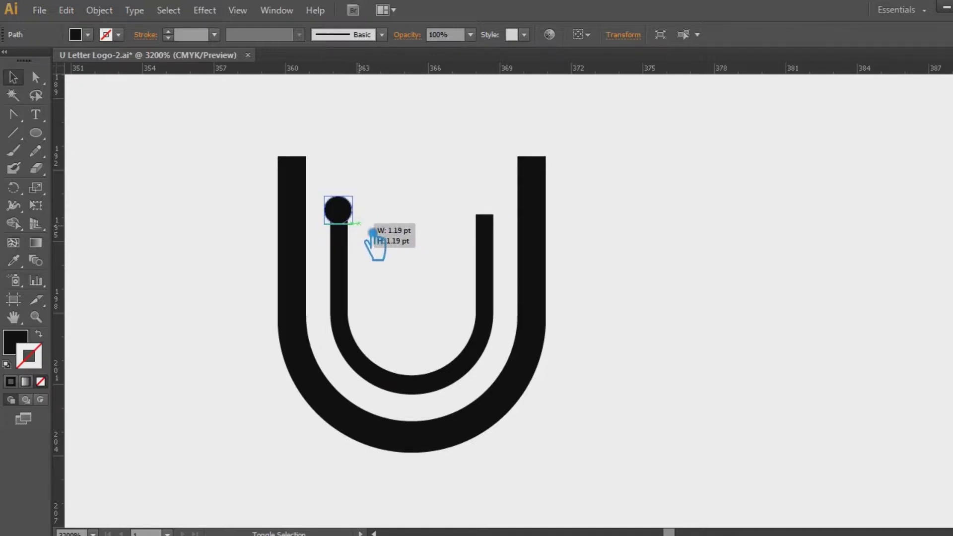
left_click_drag(374, 236, 371, 235)
left_click(665, 266)
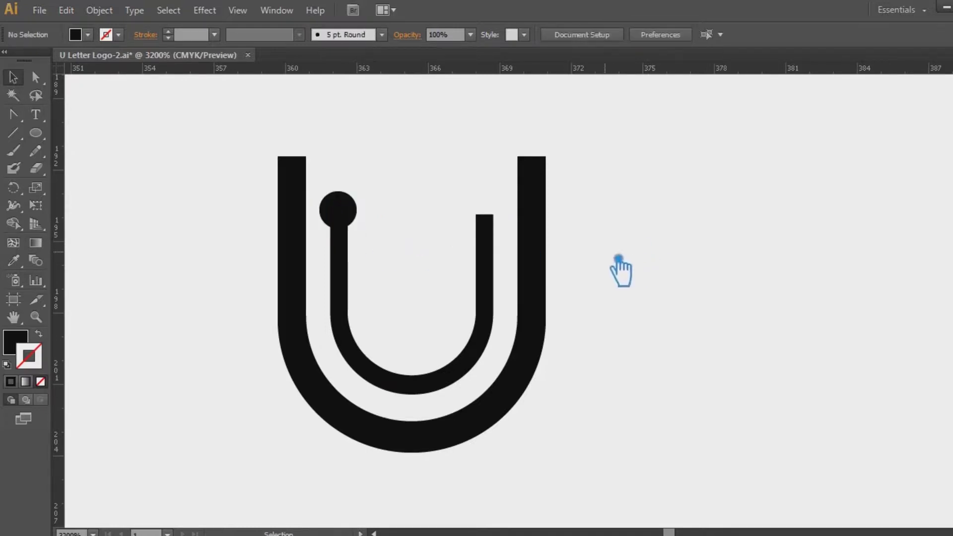
left_click(350, 209)
mouse_move(370, 197)
left_mouse_down()
mouse_move(362, 234)
mouse_move(508, 222)
mouse_move(532, 154)
left_mouse_up()
left_click(654, 270)
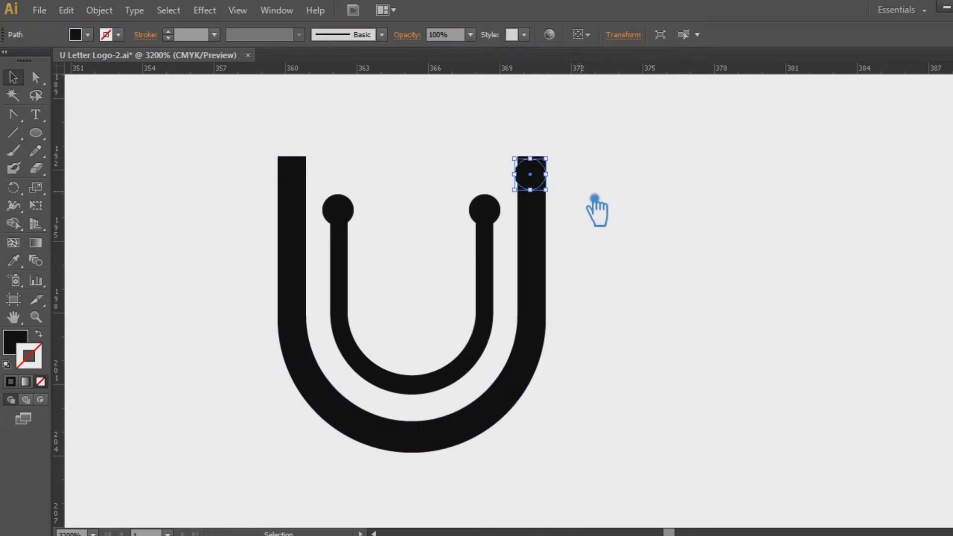
- Enlarge the outer right stem's ball and Alt-copy it onto the outer left stem
left_click_drag(557, 142, 567, 138)
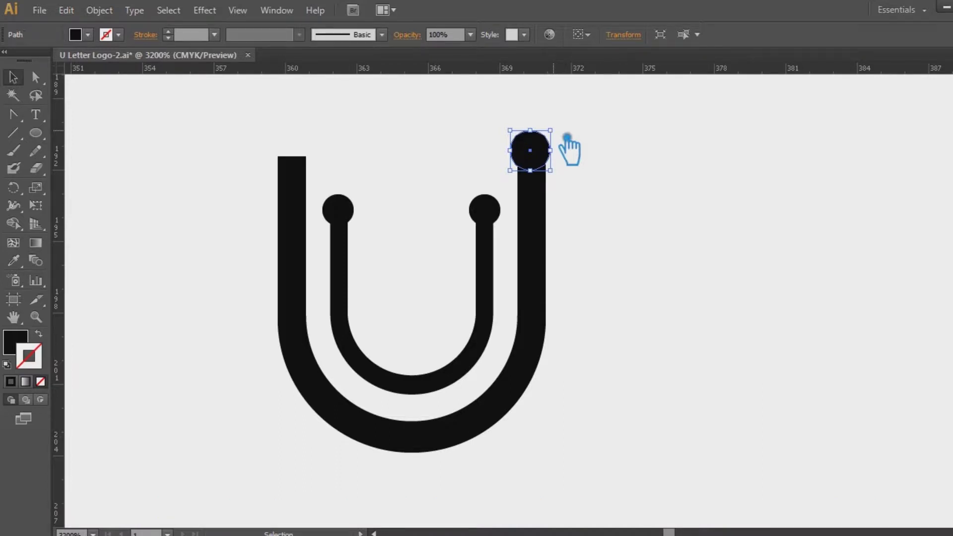
left_click_drag(548, 169, 550, 167)
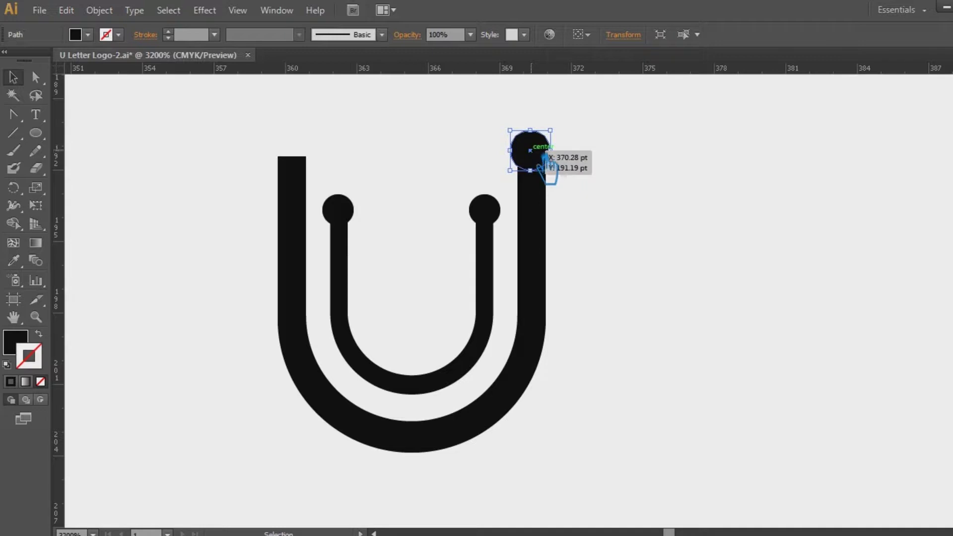
left_click(723, 179)
left_click(543, 158)
left_click(728, 175)
left_click(546, 154)
left_click(641, 169)
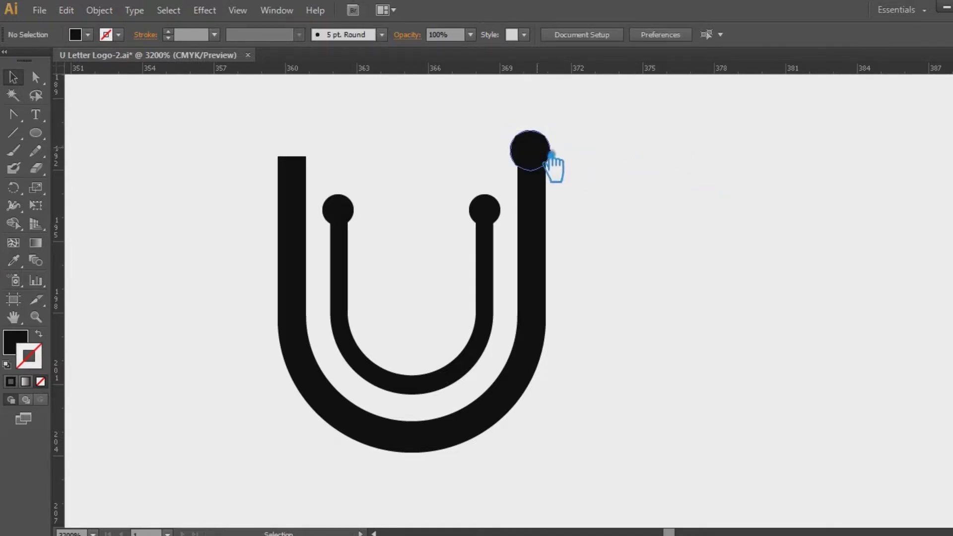
left_click_drag(552, 151, 311, 150)
left_click(795, 244)
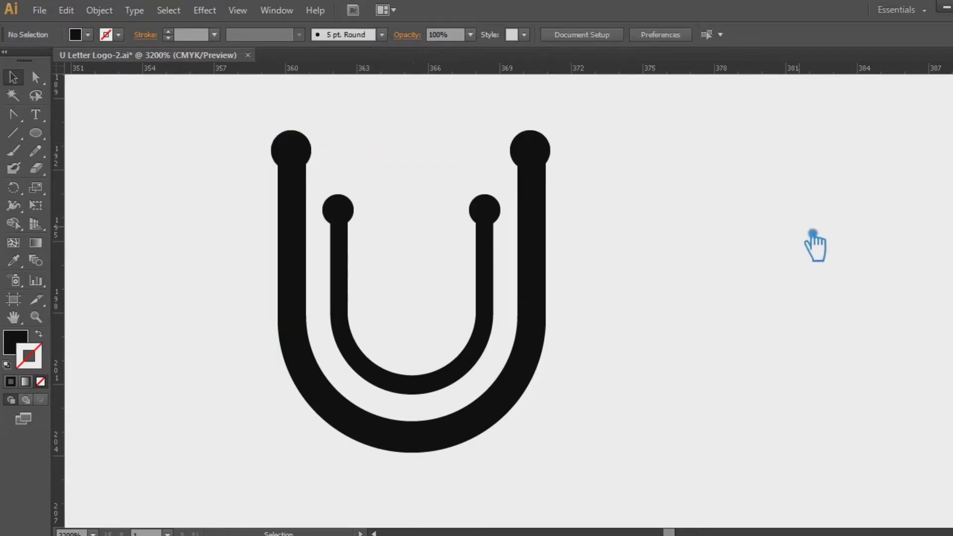
left_click(552, 153)
- Unite the inner U with its two balls using Pathfinder
left_click(671, 205)
left_click_drag(330, 159, 514, 274)
left_click(948, 298)
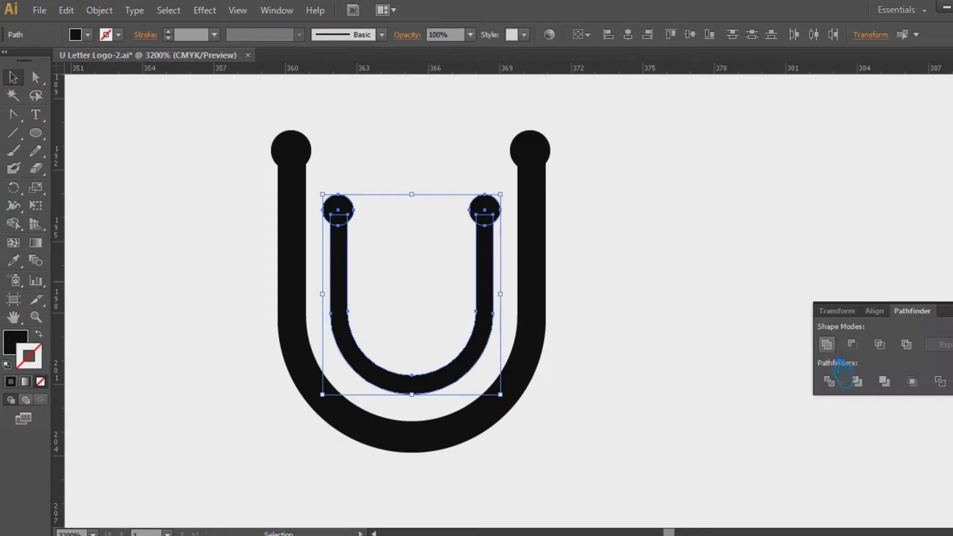
left_click(830, 342)
left_click(949, 298)
- Unite the outer U with its two top balls using Pathfinder
left_click_drag(213, 114, 312, 163)
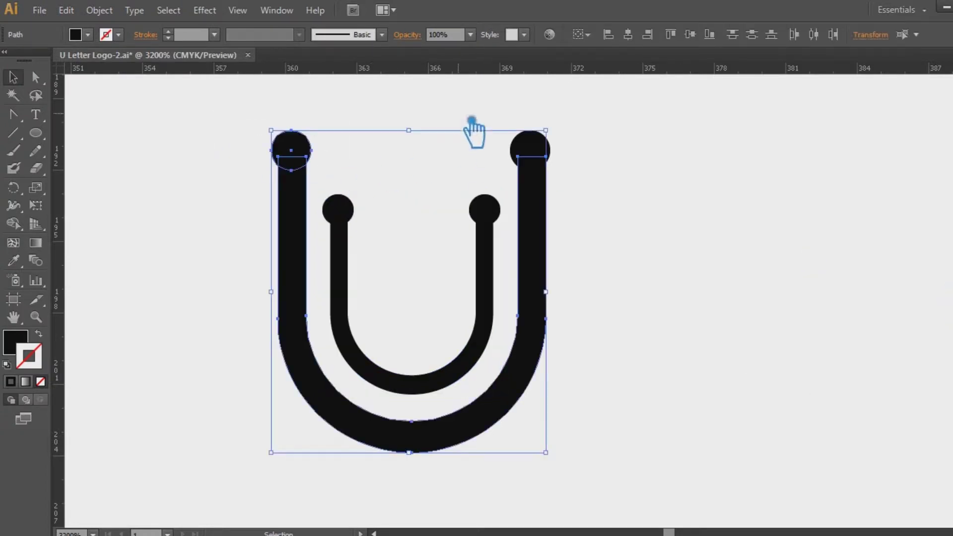
left_click(531, 144)
left_click(298, 160, "shift")
left_click(298, 160, "shift")
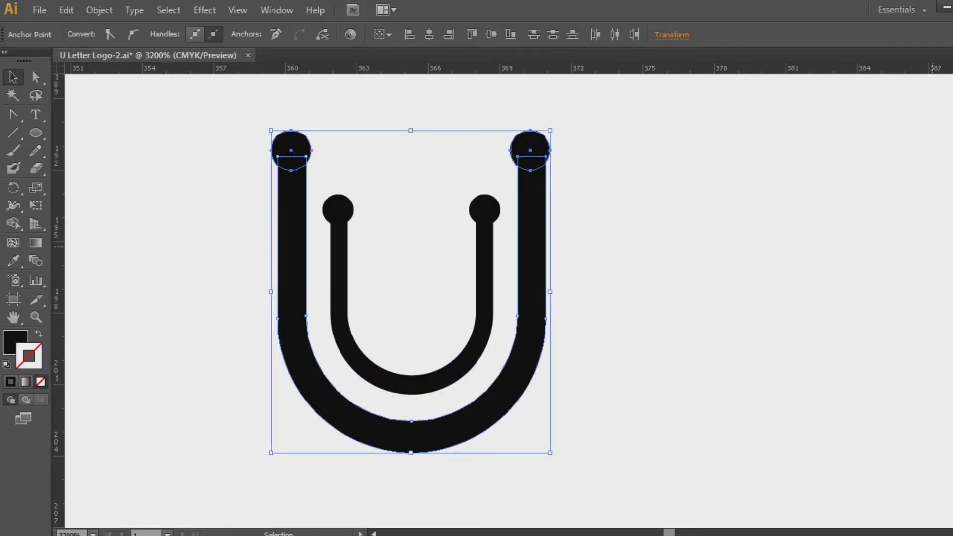
left_click(948, 298)
left_click(827, 345)
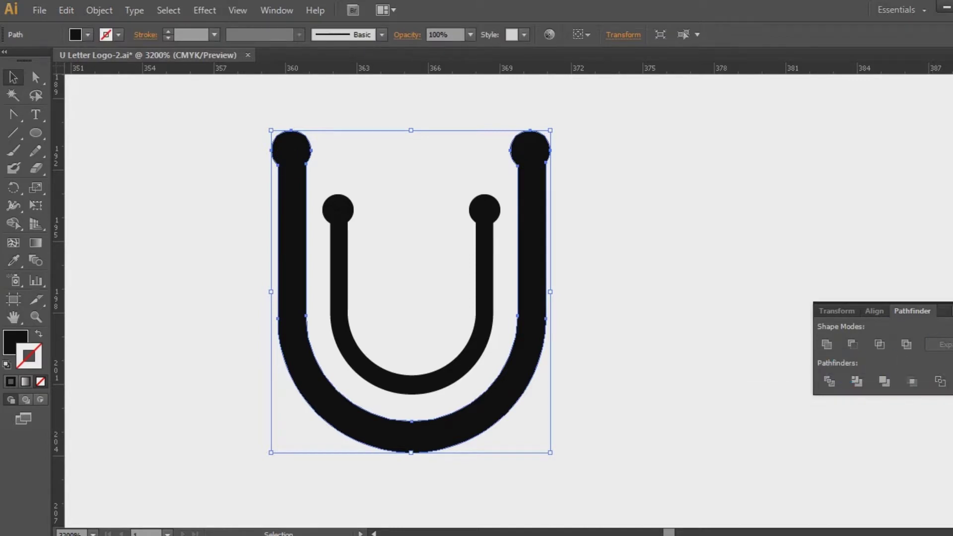
left_click(854, 318)
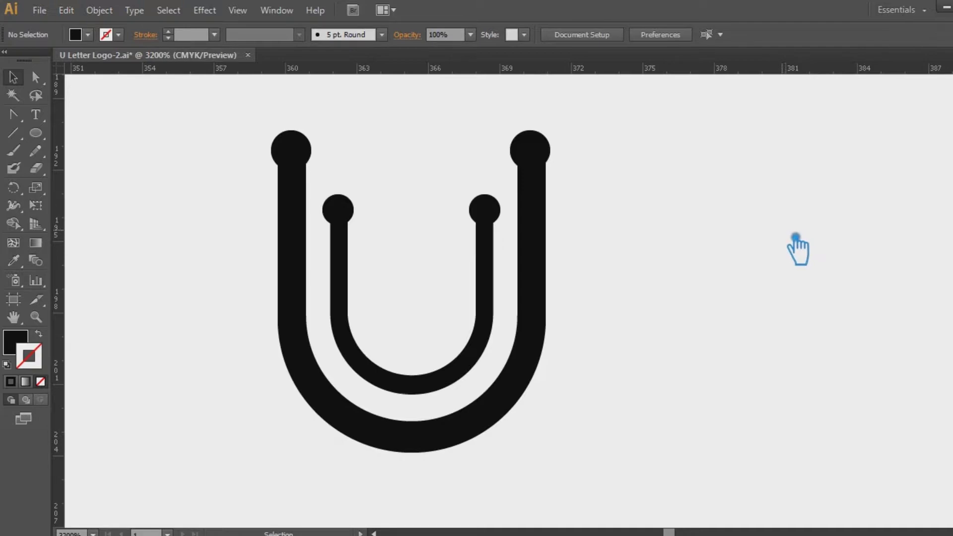
left_click(539, 155)
- Draw a long, flat ellipse across the lower part of the U
left_click(717, 225)
left_click(43, 139)
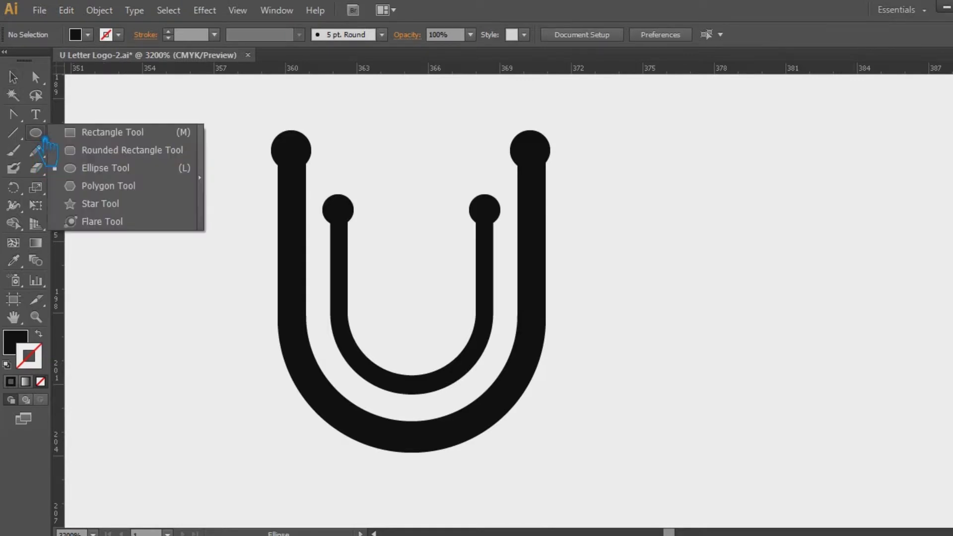
left_click_drag(70, 134, 96, 168)
left_click_drag(133, 304, 524, 368)
- Centre the ellipse under the stems and tilt it slightly upward to the right
key("v")
left_click_drag(347, 348, 462, 343)
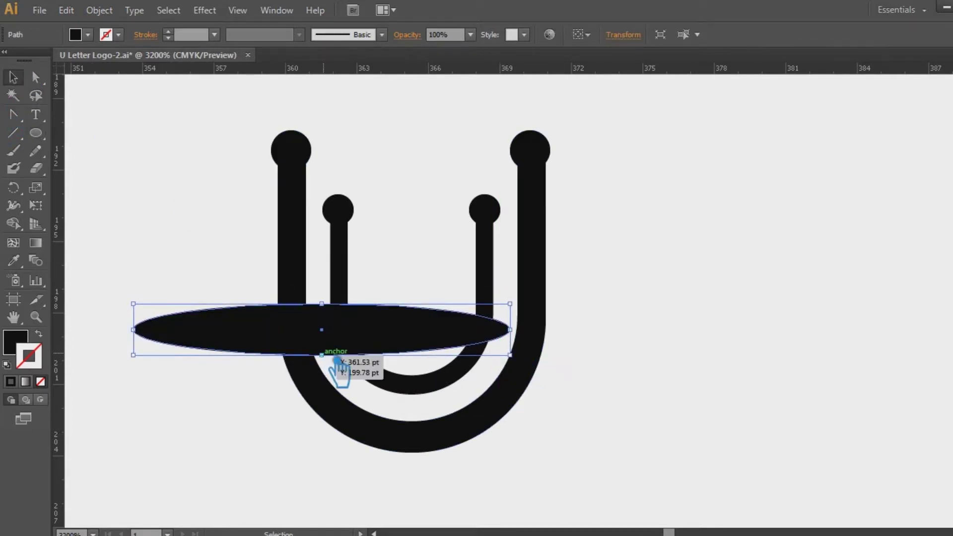
left_click_drag(473, 341, 477, 342)
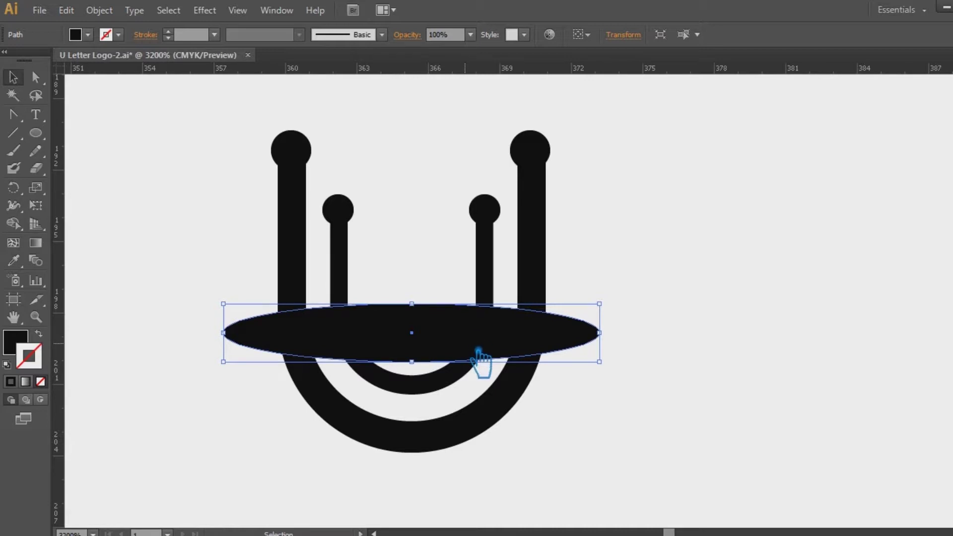
left_click_drag(478, 350, 478, 368)
left_click_drag(616, 323, 604, 298)
left_click_drag(533, 366, 534, 370)
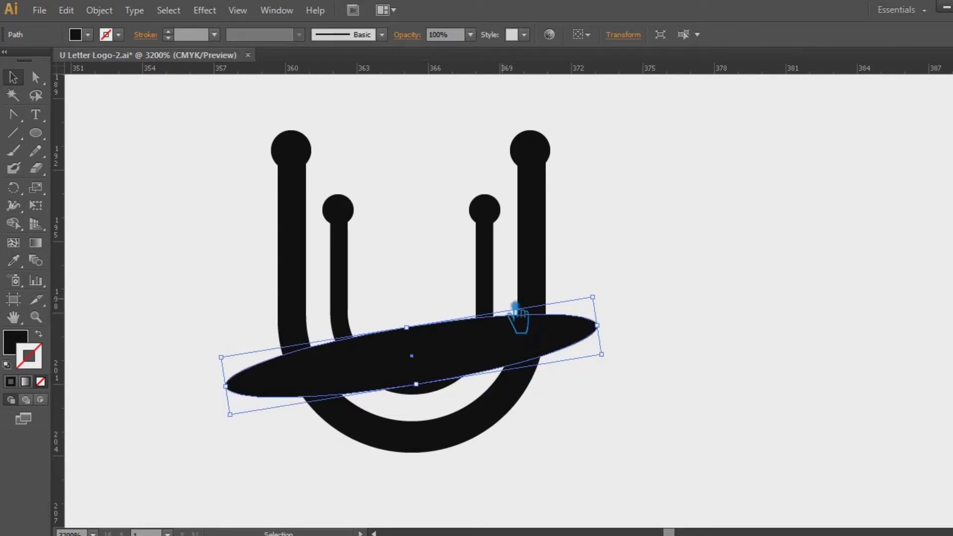
- Paste a smaller ellipse copy in front, move it up, and widen the outer ellipse
key("a")
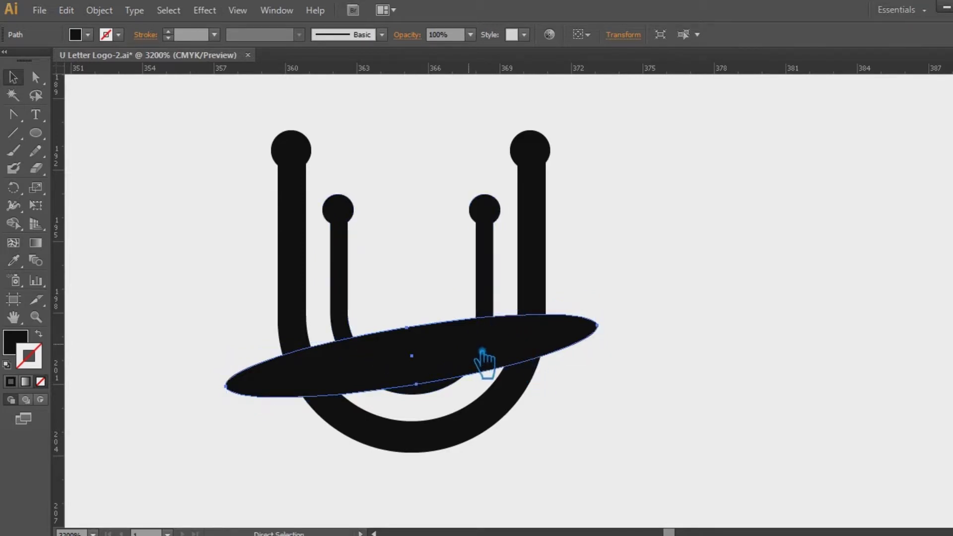
key("ctrl")
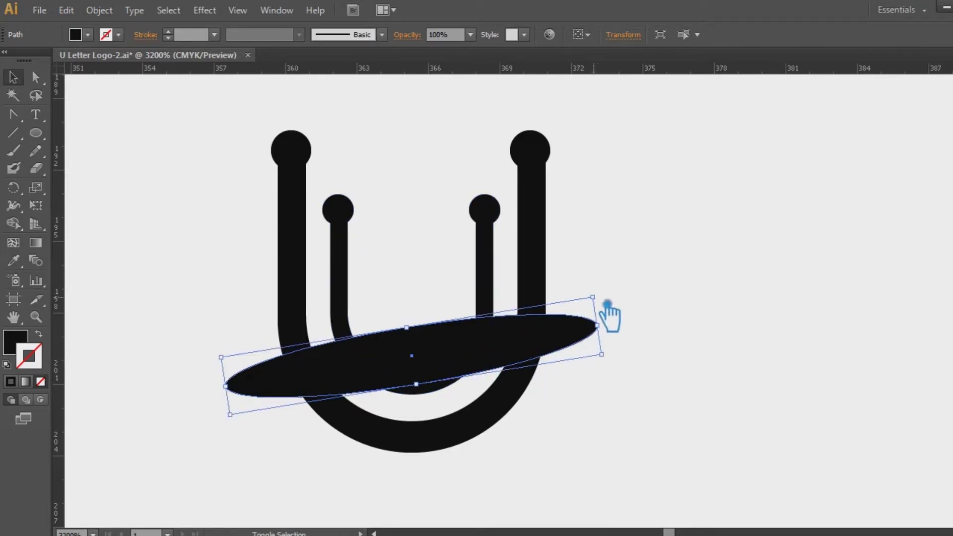
left_click_drag(607, 304, 584, 315)
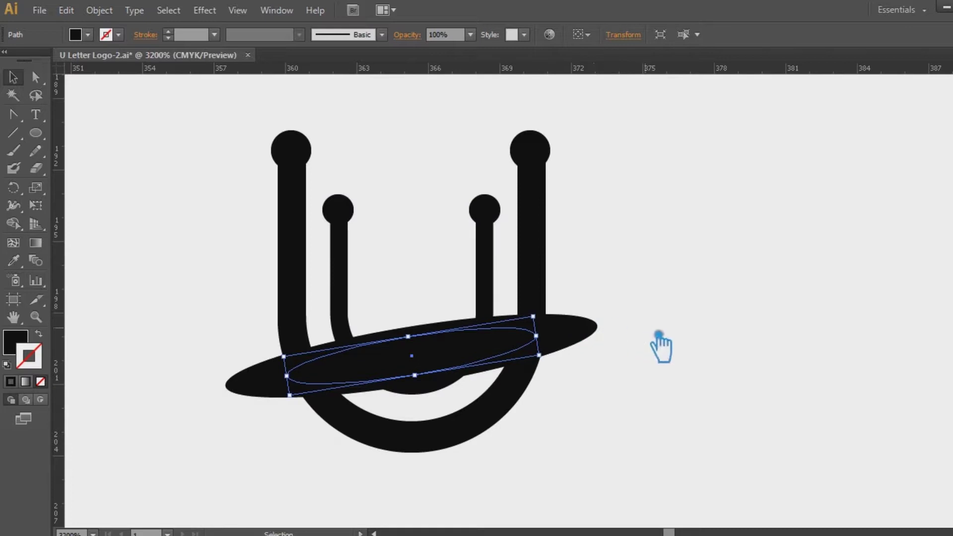
left_click_drag(455, 355, 454, 342)
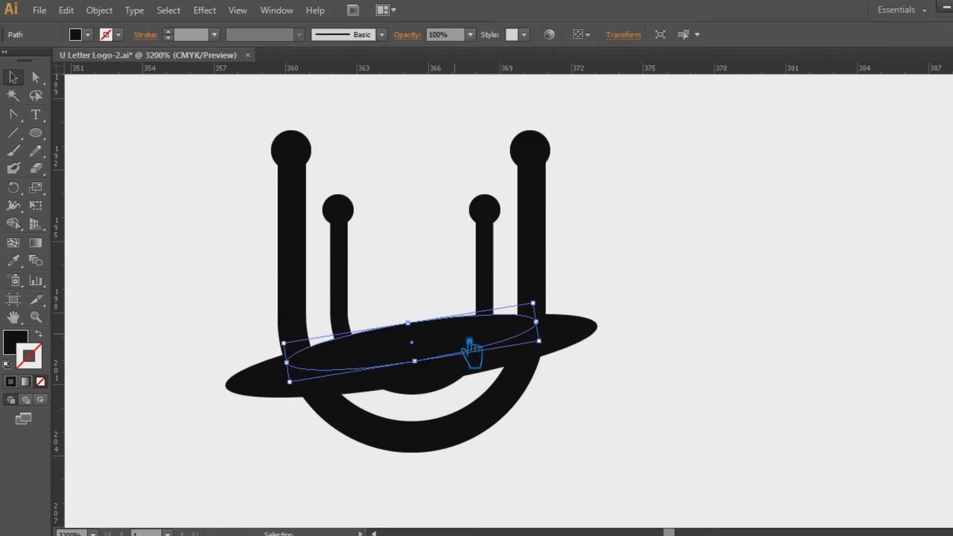
left_click(666, 358)
left_click(489, 341)
left_click(591, 327, "shift")
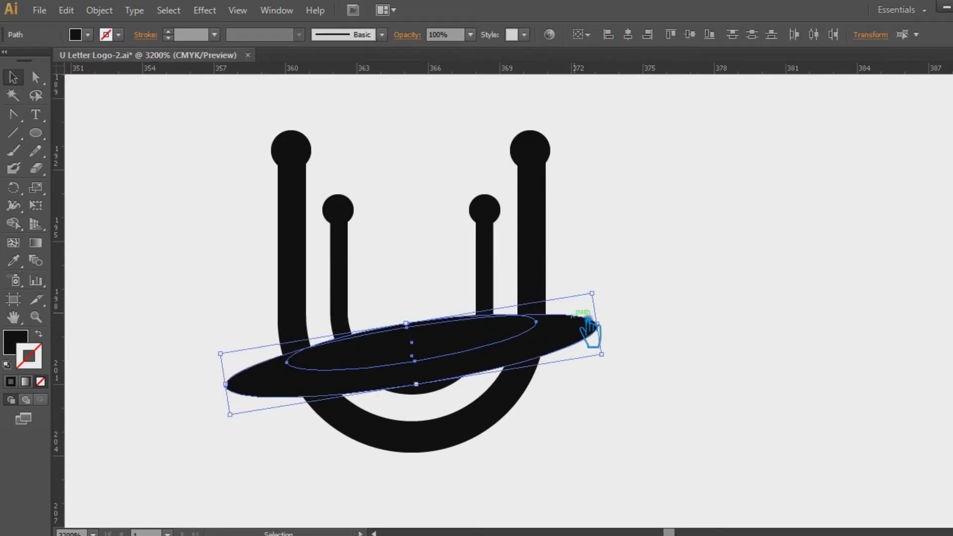
left_click_drag(599, 323, 634, 318)
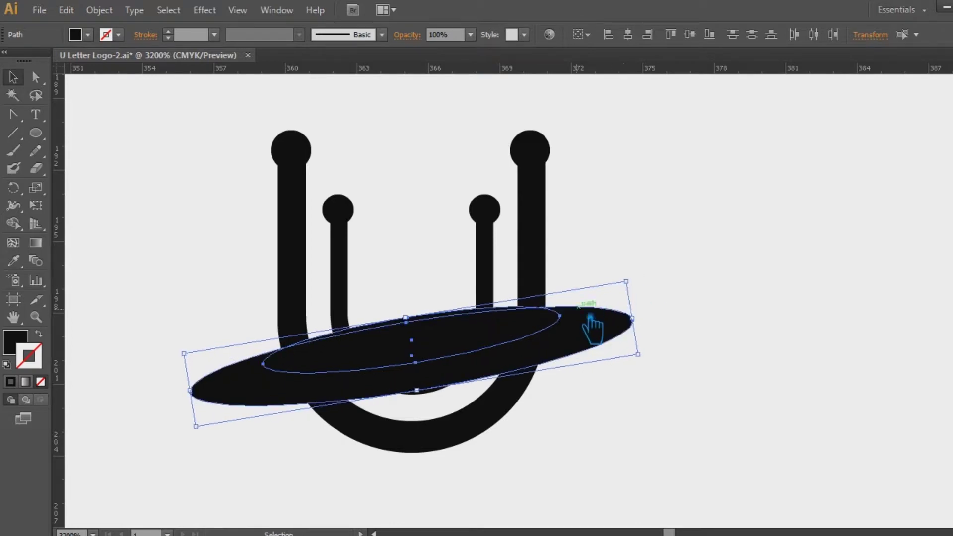
- Enlarge the inner ellipse slightly and Minus Front it from the outer one
left_click(389, 354)
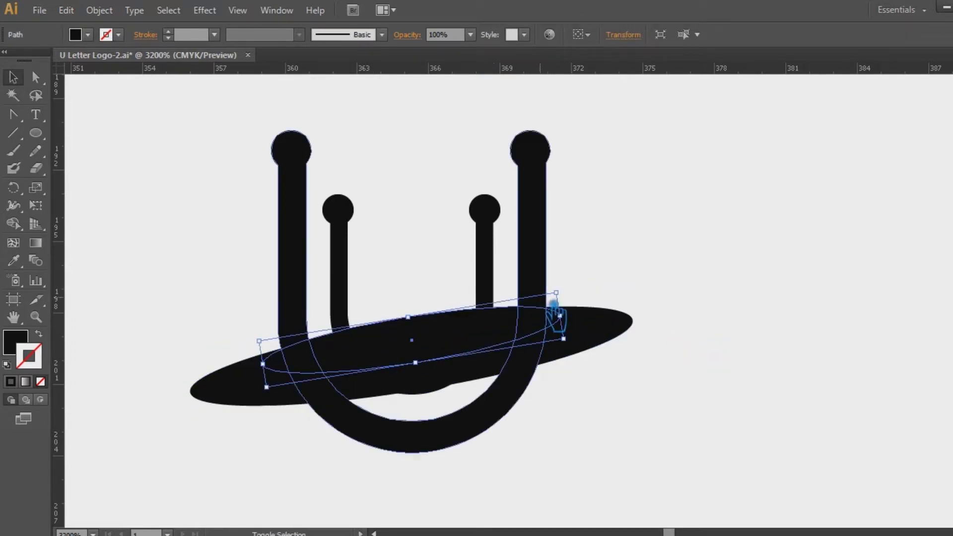
mouse_move(567, 311)
left_mouse_down()
mouse_move(591, 283)
mouse_move(579, 289)
left_mouse_up()
left_click(618, 329, "shift")
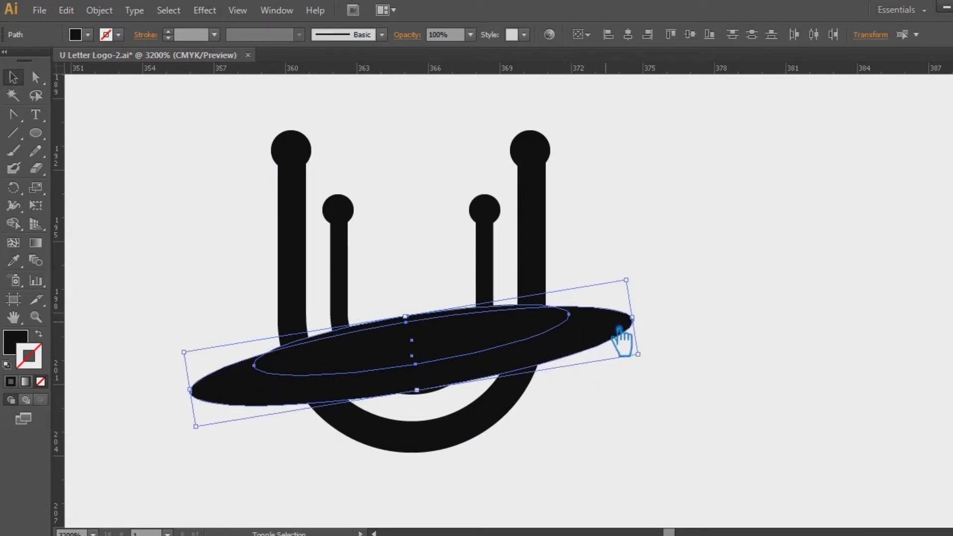
key("ctrl+shift+F9")
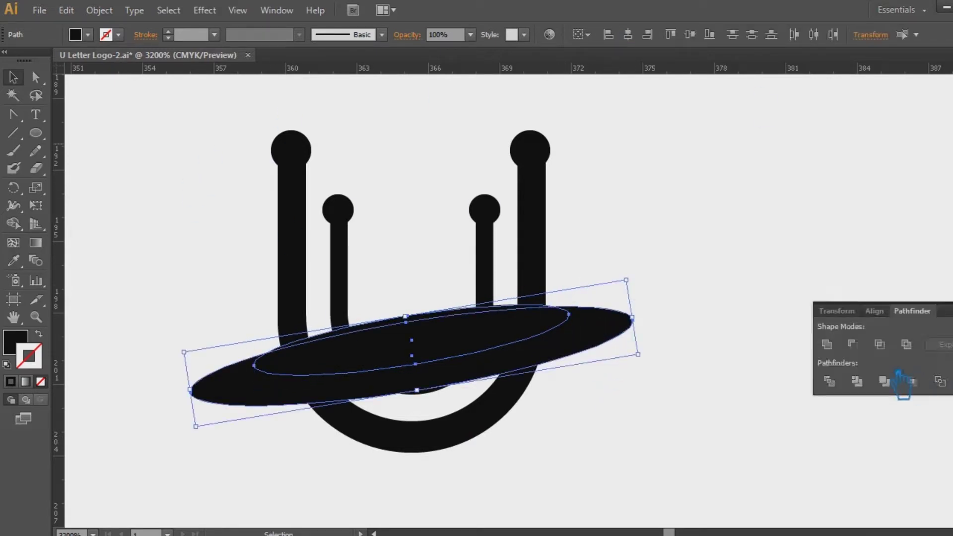
left_click(860, 349)
left_click(815, 293)
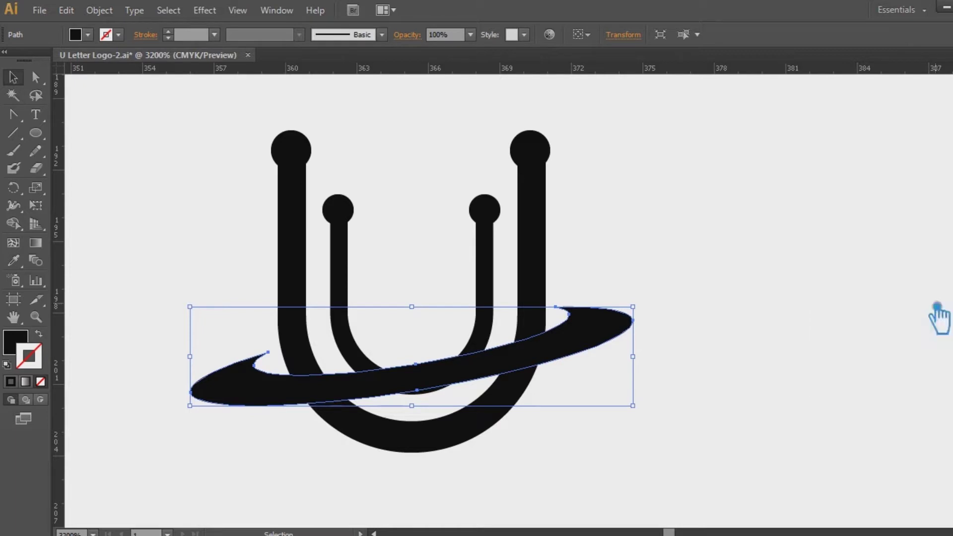
- Duplicate the crescent, shift it slightly upward, and add the outer U to the selection
left_click(566, 363)
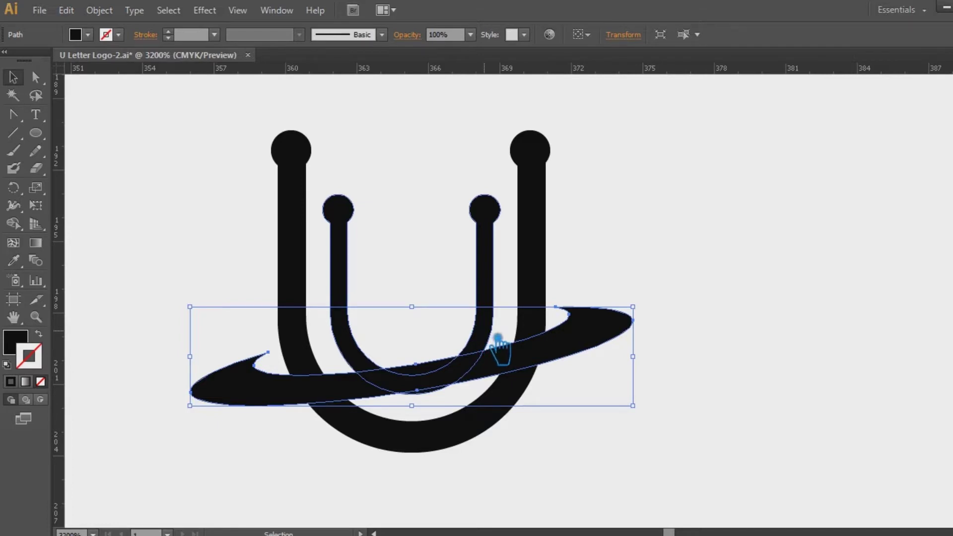
left_click(745, 397)
left_click(556, 367)
key("ctrl")
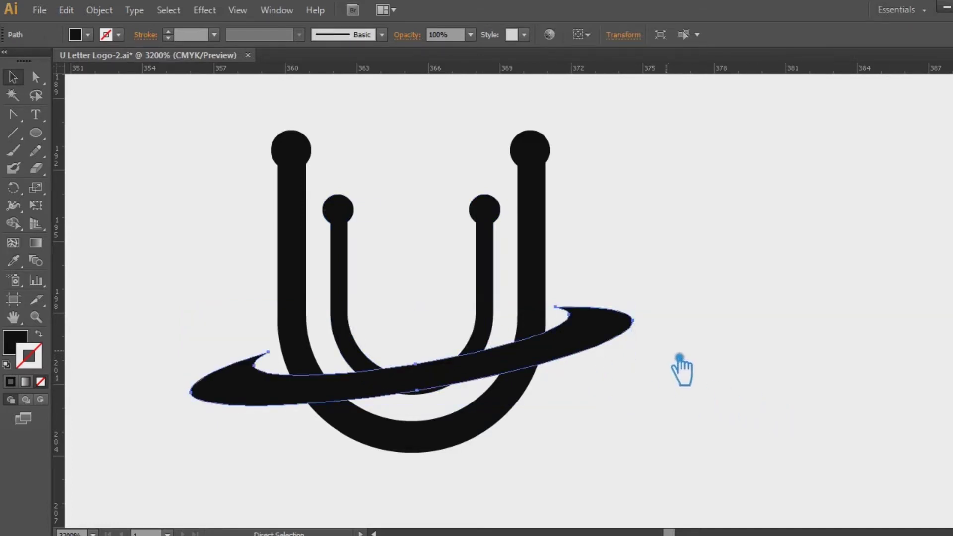
key("alt+Down")
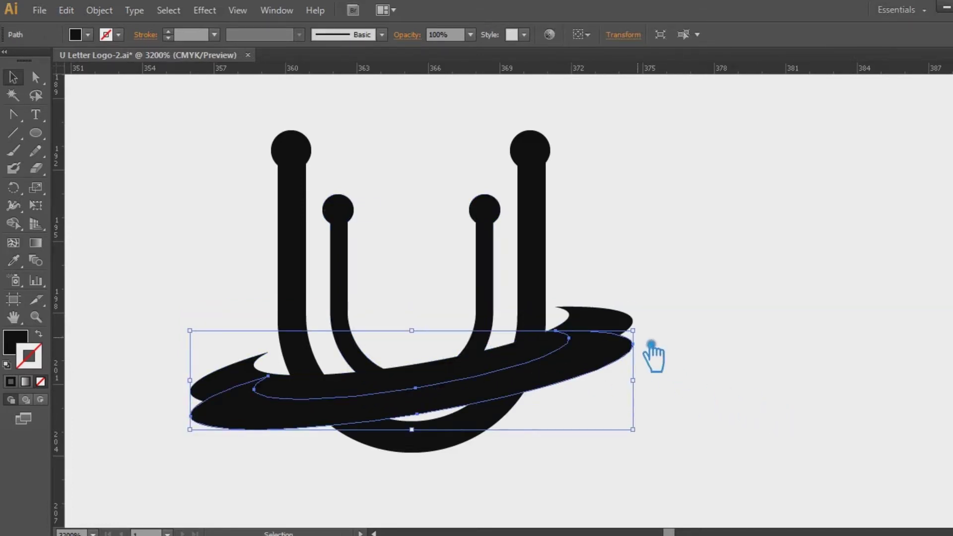
left_click_drag(472, 402, 471, 389)
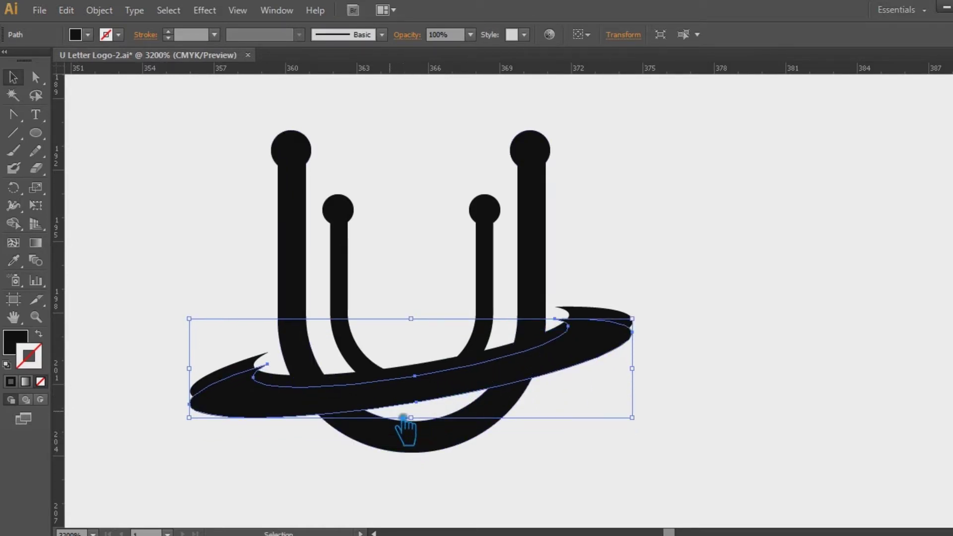
left_click_drag(411, 399, 429, 395)
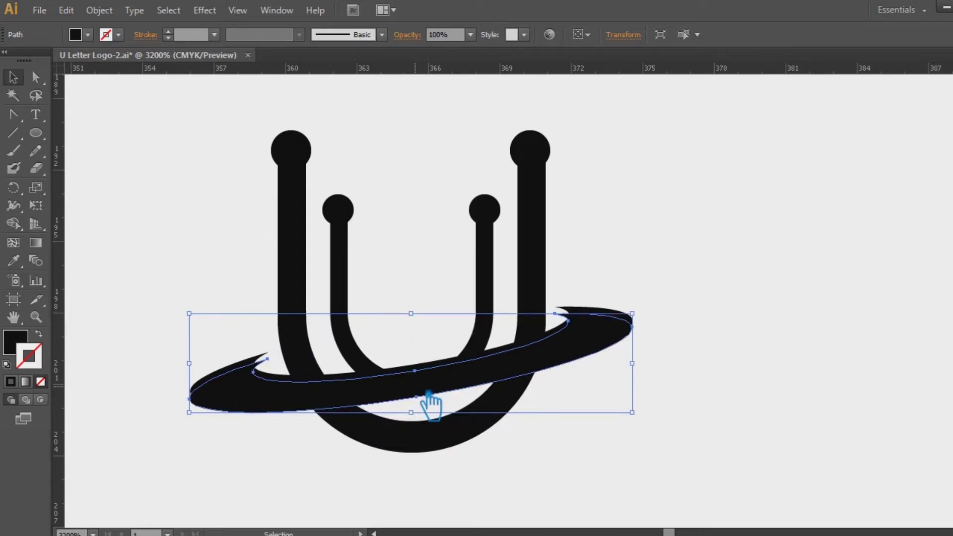
left_click(426, 443, "shift")
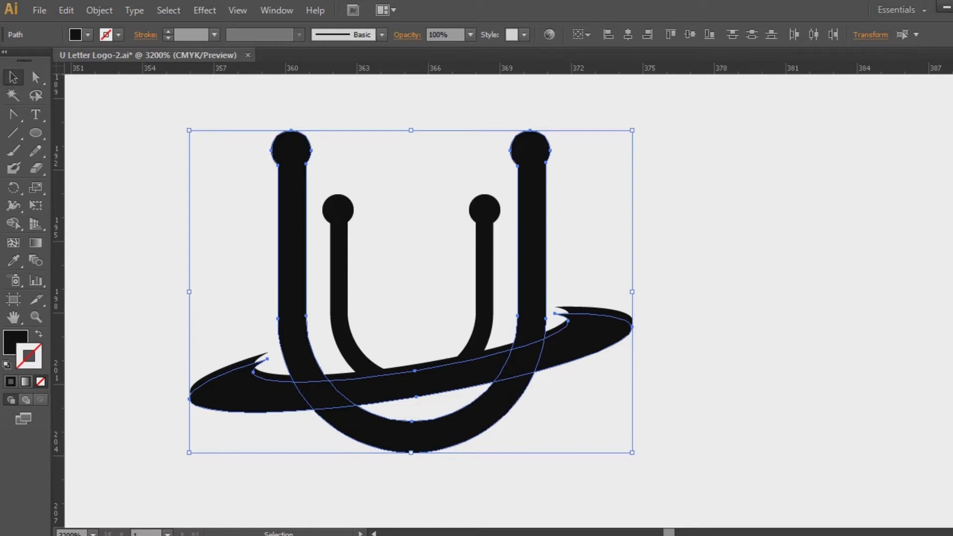
- Divide the outer U and ring at their overlaps, then delete two crossing pieces
key("ctrl+shift+F9")
left_click(830, 381)
left_click(715, 378)
right_click(596, 344)
key("Escape")
left_click(713, 415)
left_click(607, 353)
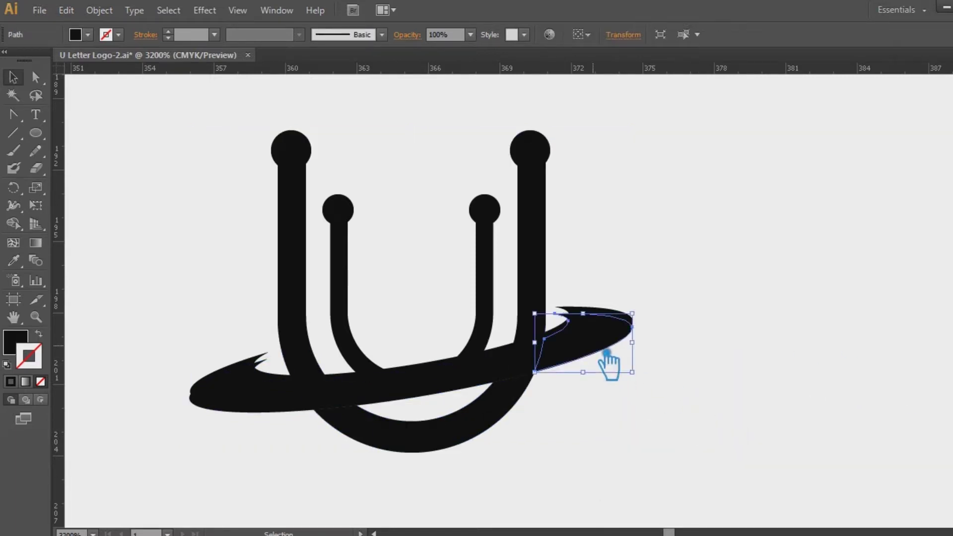
key("Delete")
left_click(493, 379)
key("Delete")
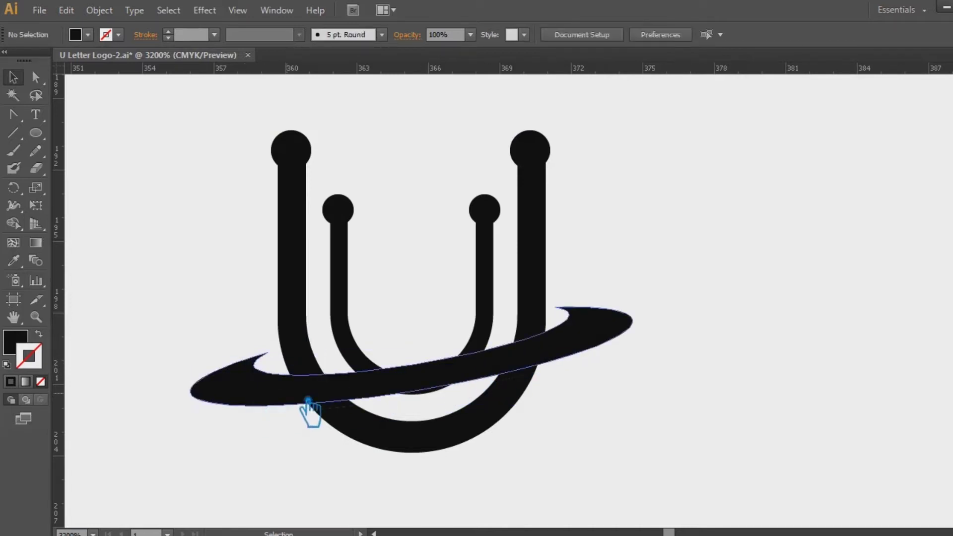
- Divide the ring again by the right crossing piece
left_click(537, 382)
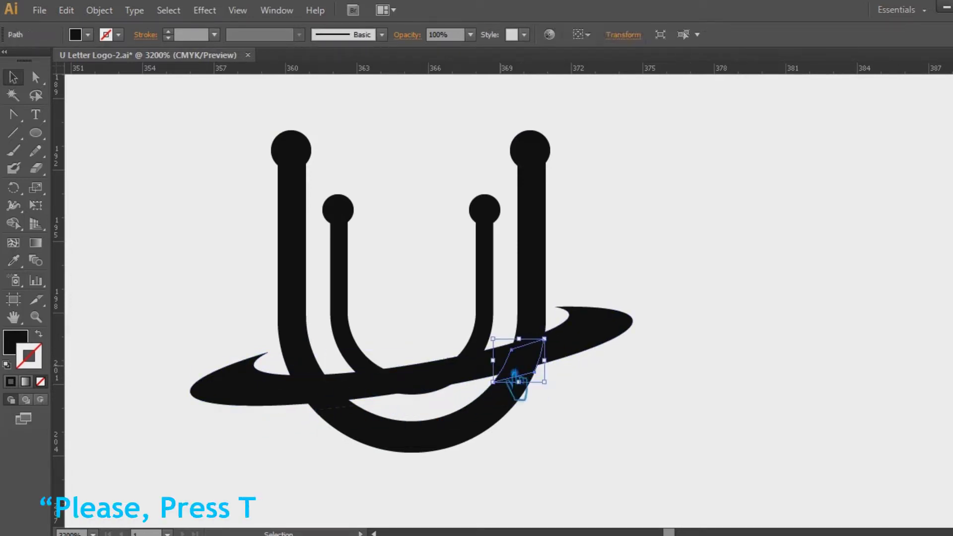
left_click(347, 405, "shift")
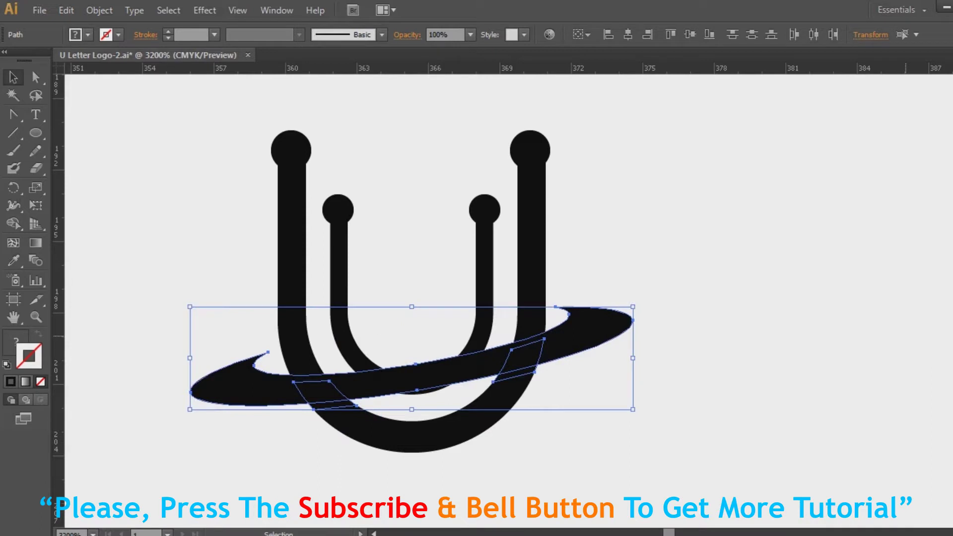
key("ctrl+shift+F9")
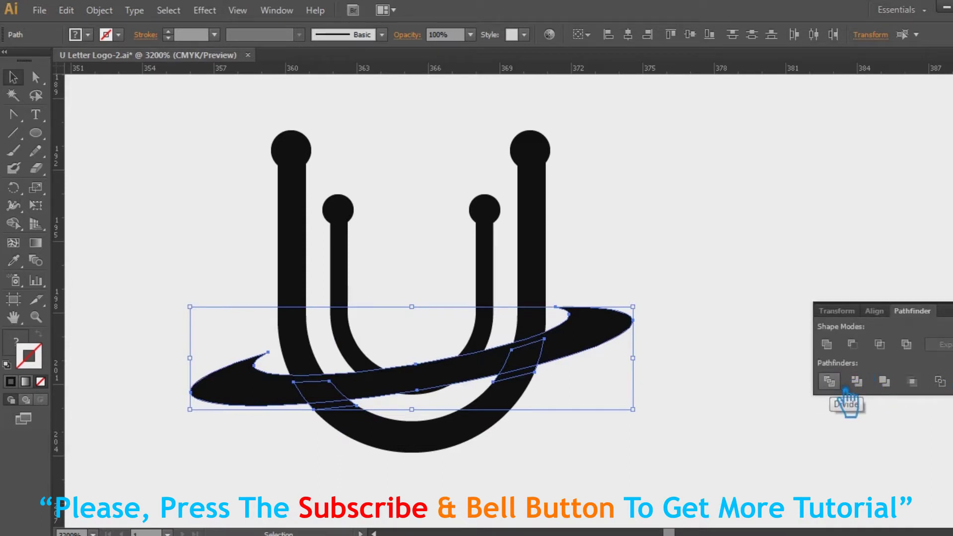
left_click(844, 390)
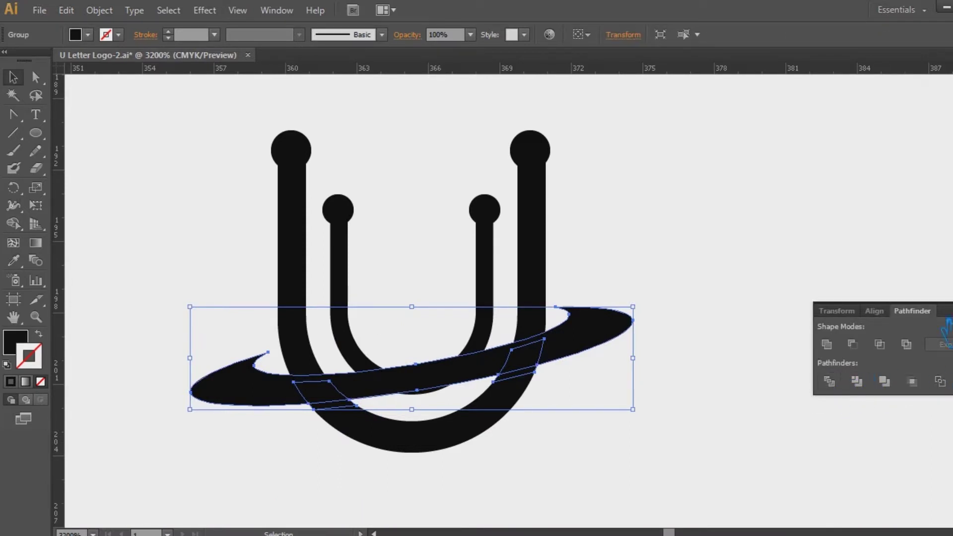
- Ungroup the divided ring pieces and unite them back into one ring shape
left_click(720, 377)
right_click(546, 352)
key("Escape")
left_click(680, 410)
left_click(545, 352)
left_click(338, 397, "shift")
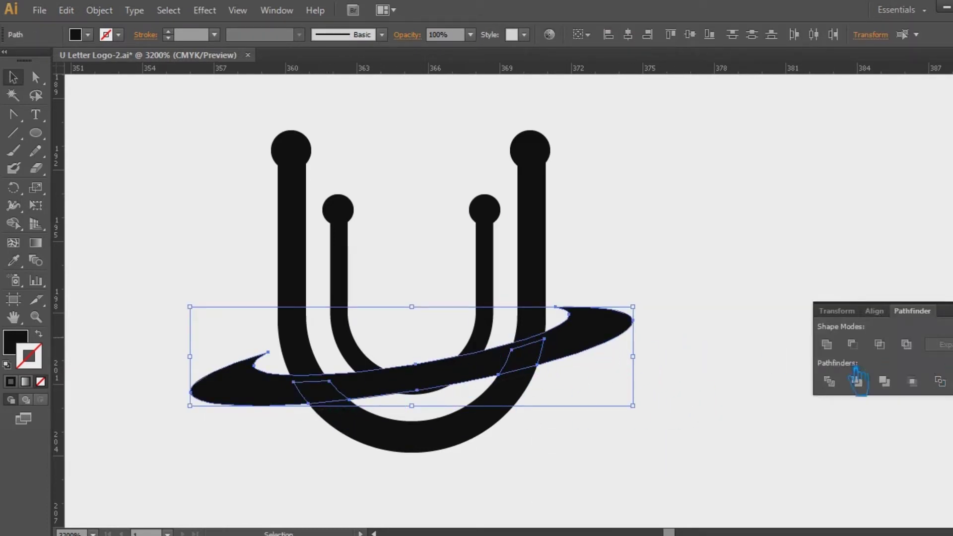
left_click(831, 345)
- Unite the inner U with the merged ring into a single shape
left_click(907, 294)
left_click(537, 375)
left_click(598, 385)
left_click(428, 381)
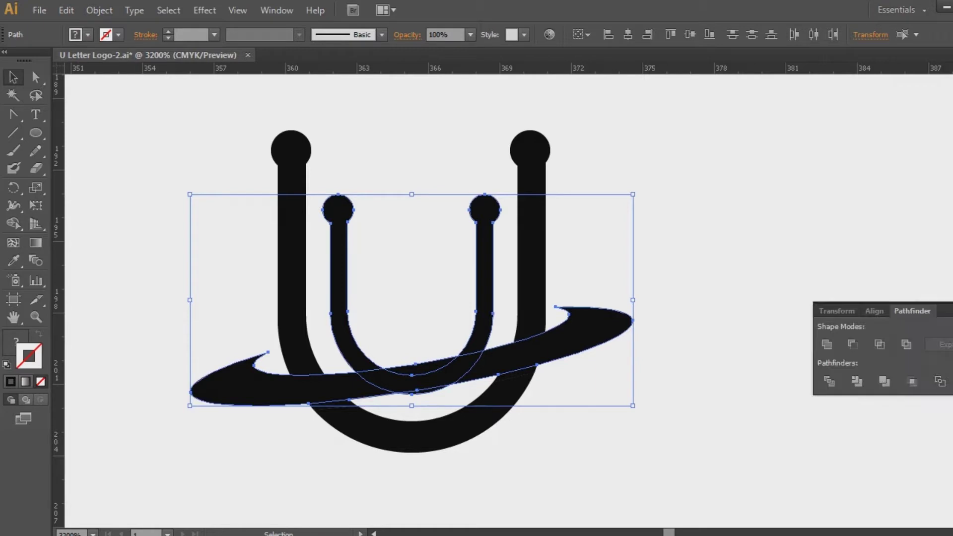
left_click(827, 344)
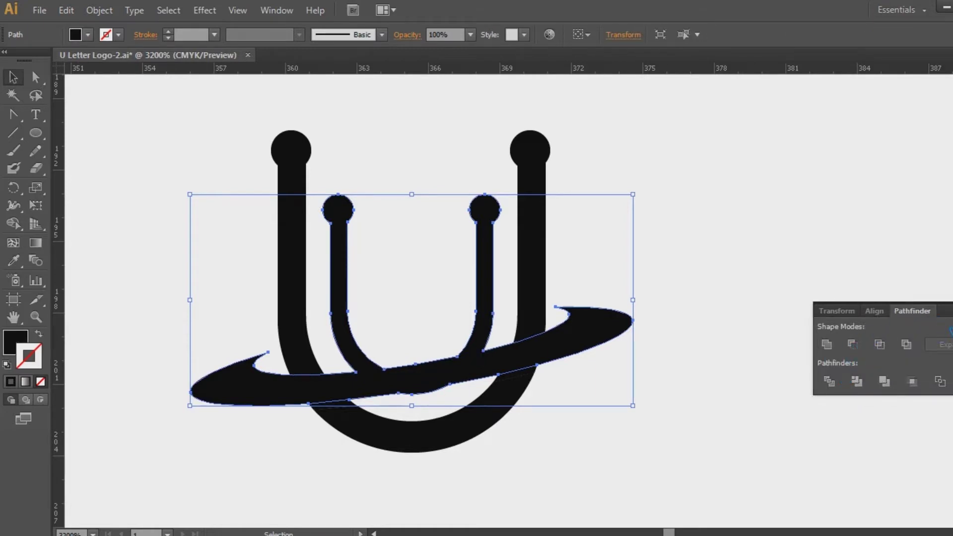
- Check the merged shape and save the logo document
left_click(869, 293)
left_click(350, 411)
left_click(316, 451)
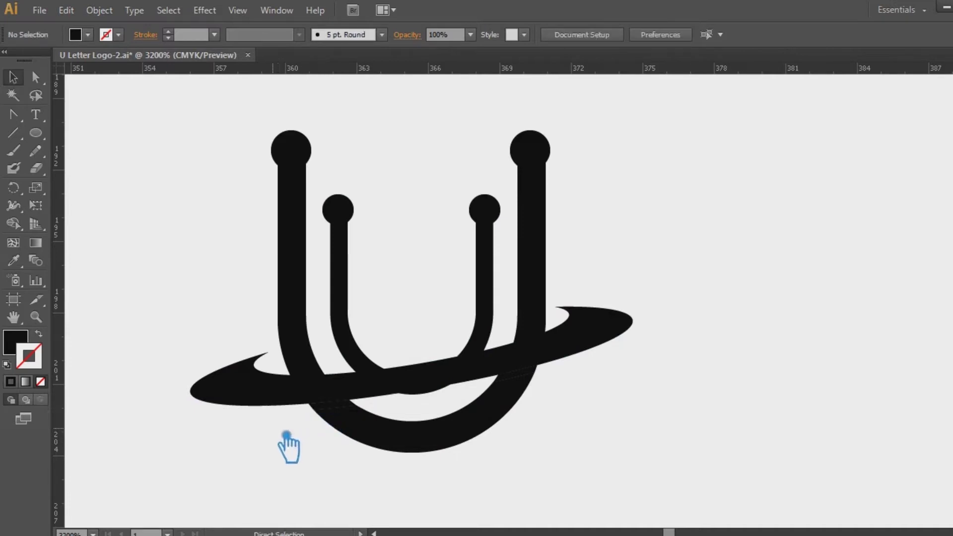
key("ctrl+s")
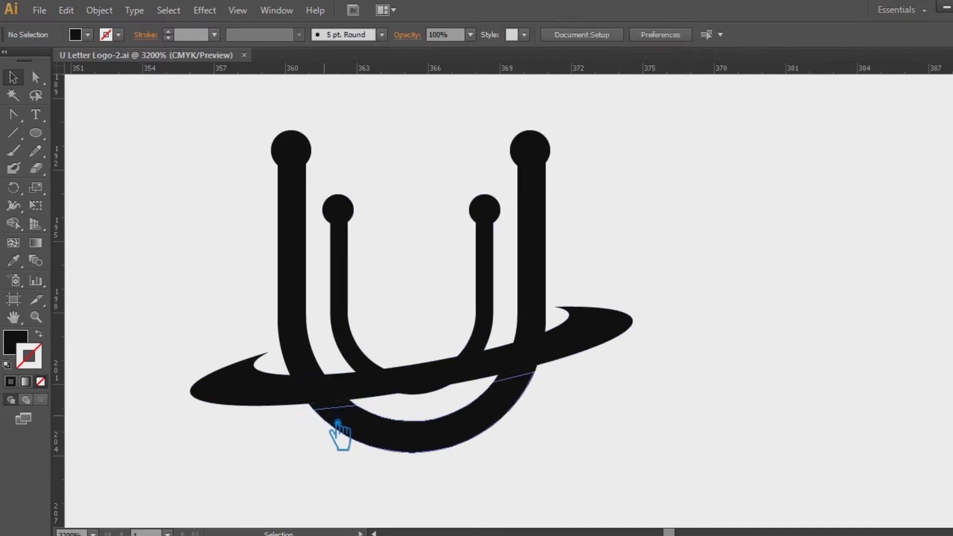
- Group the two small pieces below the ring together
left_click(338, 406)
left_click(538, 386, "shift")
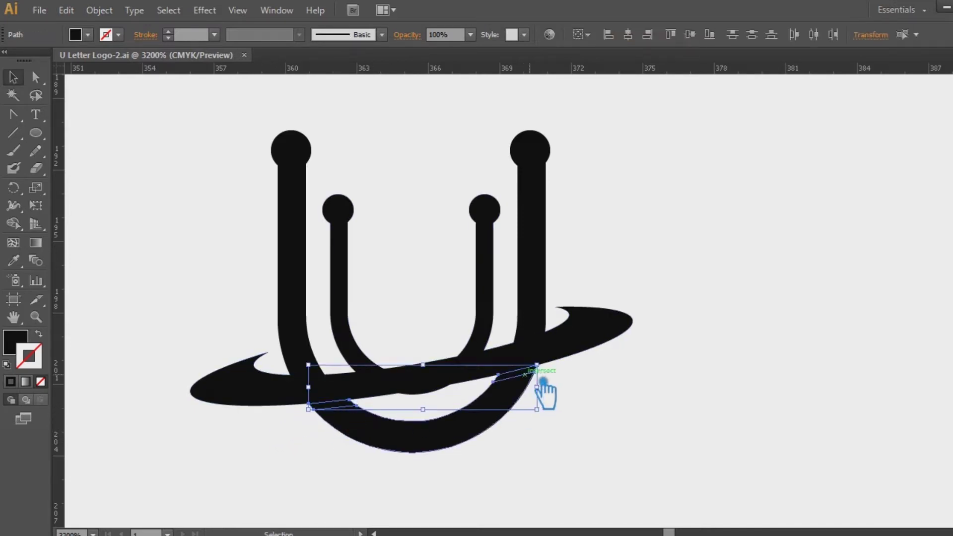
key("ctrl+g")
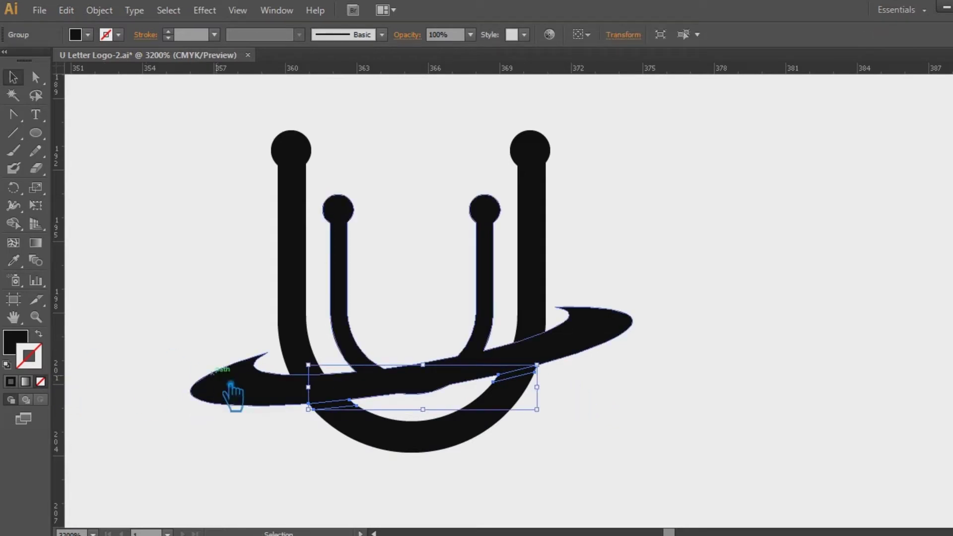
left_click(225, 390)
left_click(368, 471)
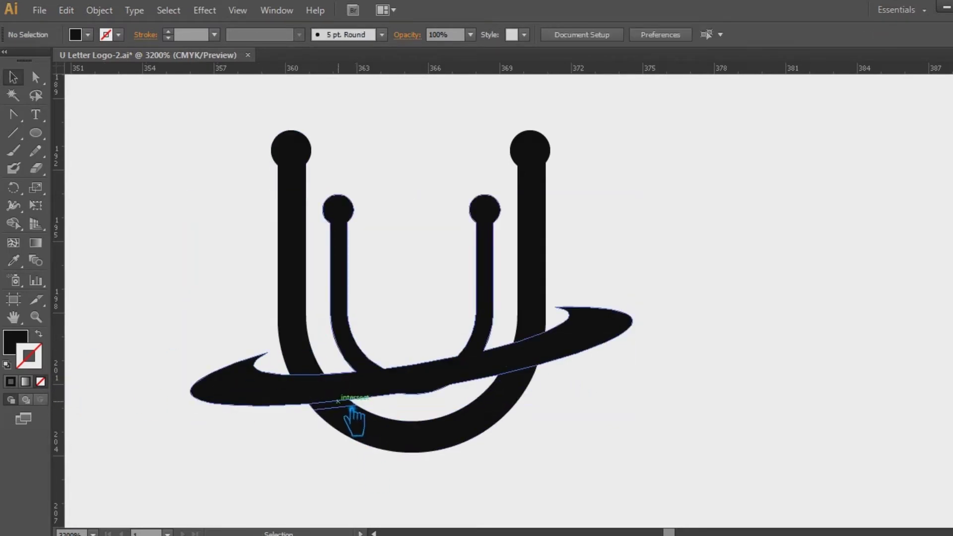
- Select the outer U's left and right stems and group them
left_click(315, 343)
left_click(380, 353, "shift")
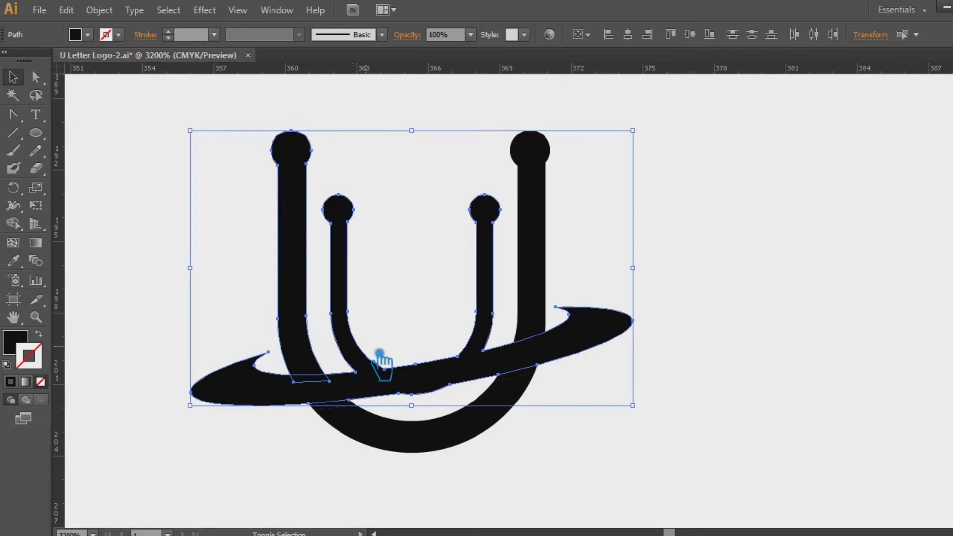
left_click(695, 343)
left_click(534, 293)
left_click(304, 293, "shift")
key("ctrl+g")
- Fill the grouped stems with web-safe dark red 990000, showing the Color panel in RGB
double_click(15, 342)
left_click(526, 370)
left_click(497, 276)
left_click(608, 218)
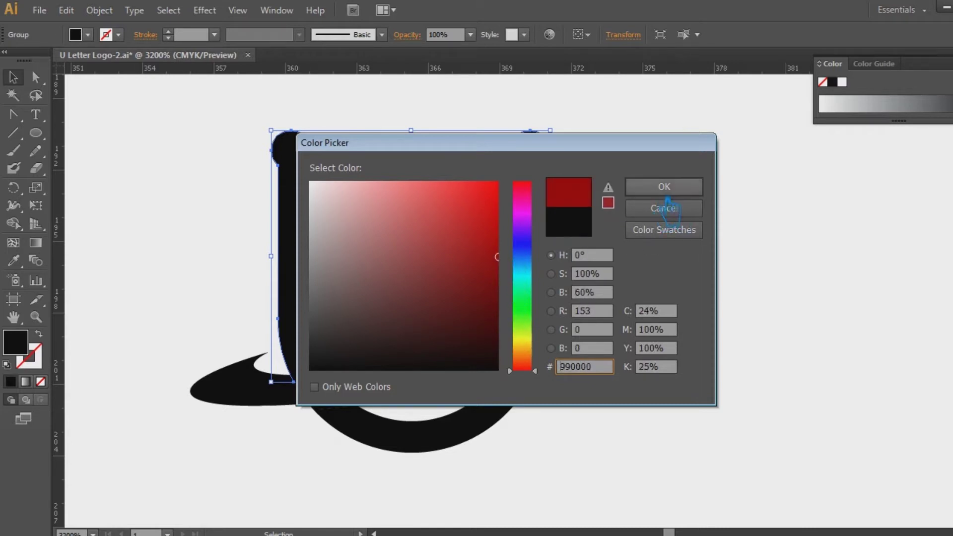
left_click(665, 186)
left_click(946, 63)
left_click(874, 103)
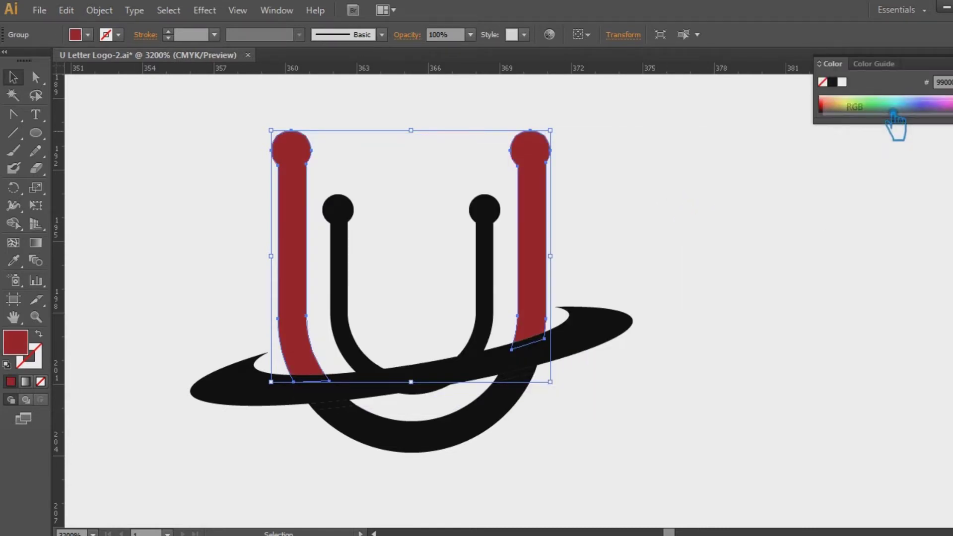
- Select the black shape together with the red outer stems
left_click(799, 348)
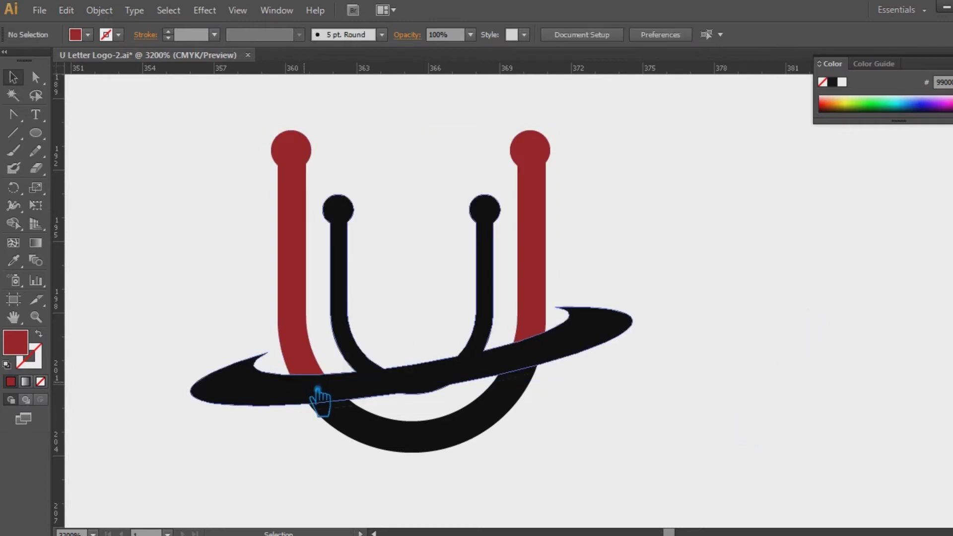
left_click(331, 395)
left_click(301, 304, "shift")
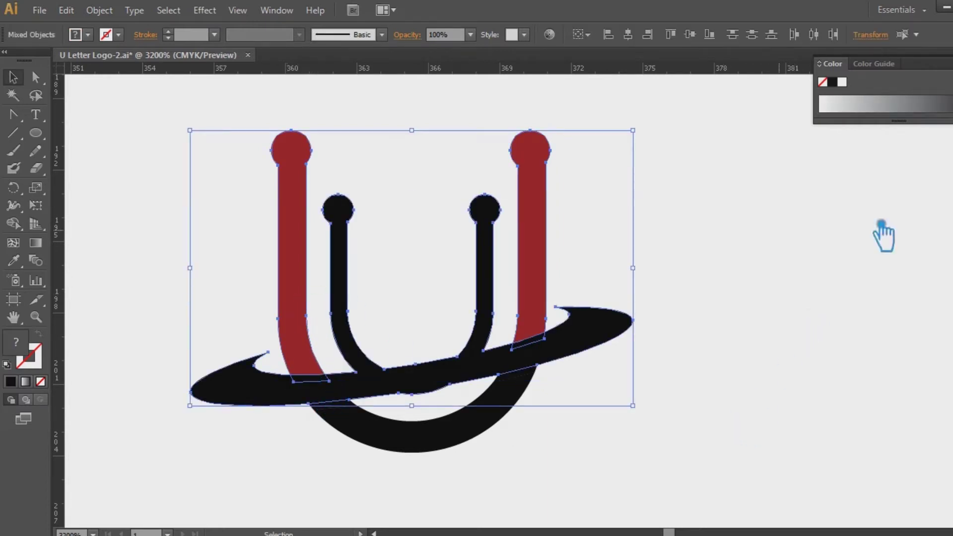
- Divide the whole logo at its overlaps with Pathfinder and ungroup the pieces
key("ctrl+shift+F9")
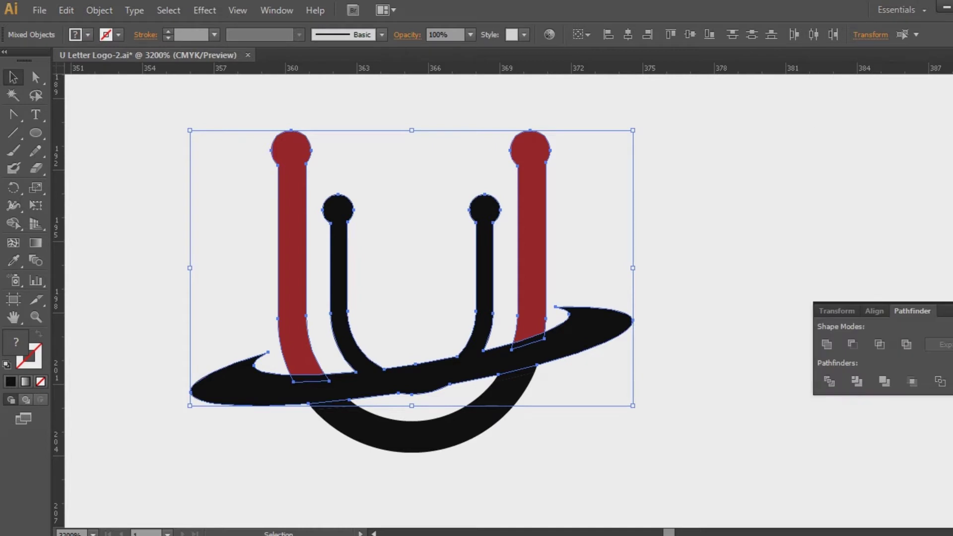
left_click(829, 382)
left_click(720, 348)
right_click(486, 363)
left_click(528, 449)
left_click(734, 440)
- Unite the small piece beside the right red stem with the black shape
left_click(536, 345)
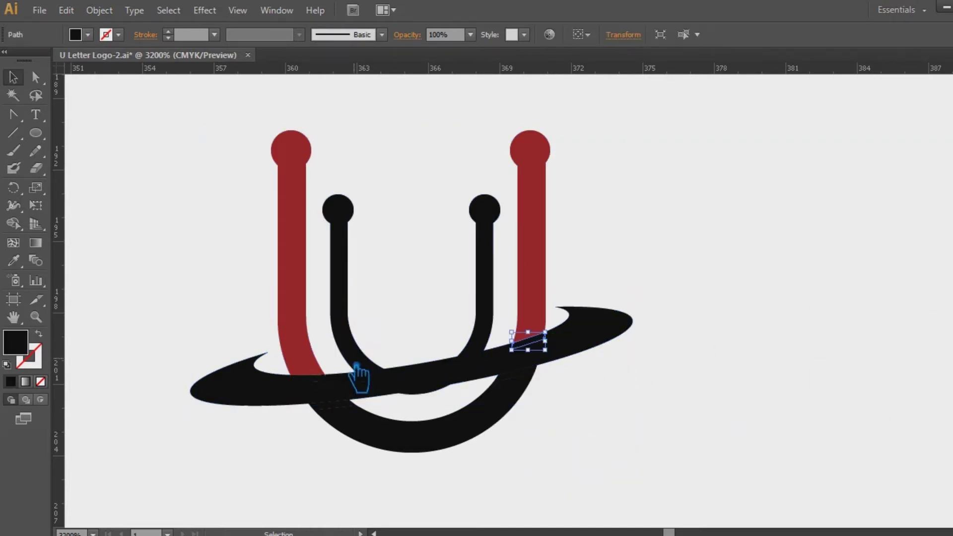
left_click(323, 392, "shift")
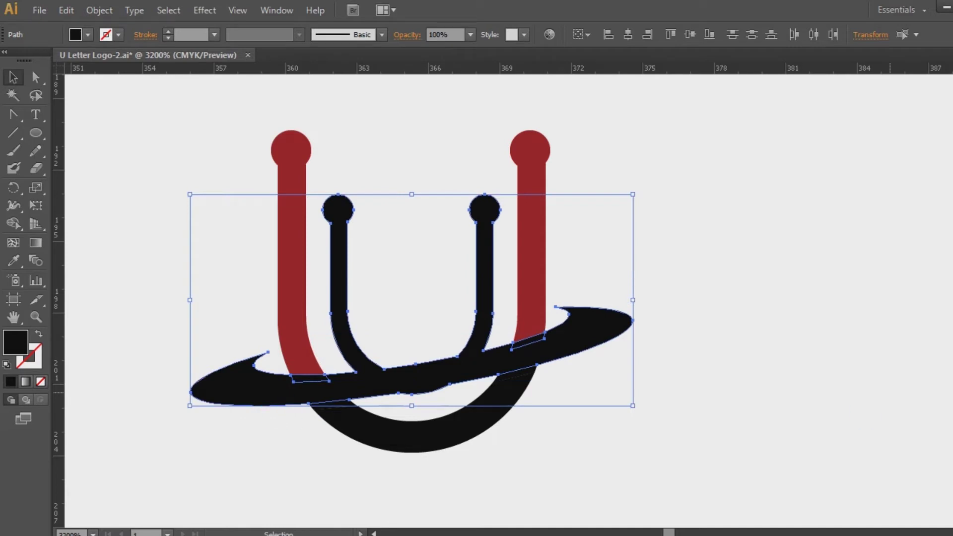
left_click(829, 341)
left_click(768, 317)
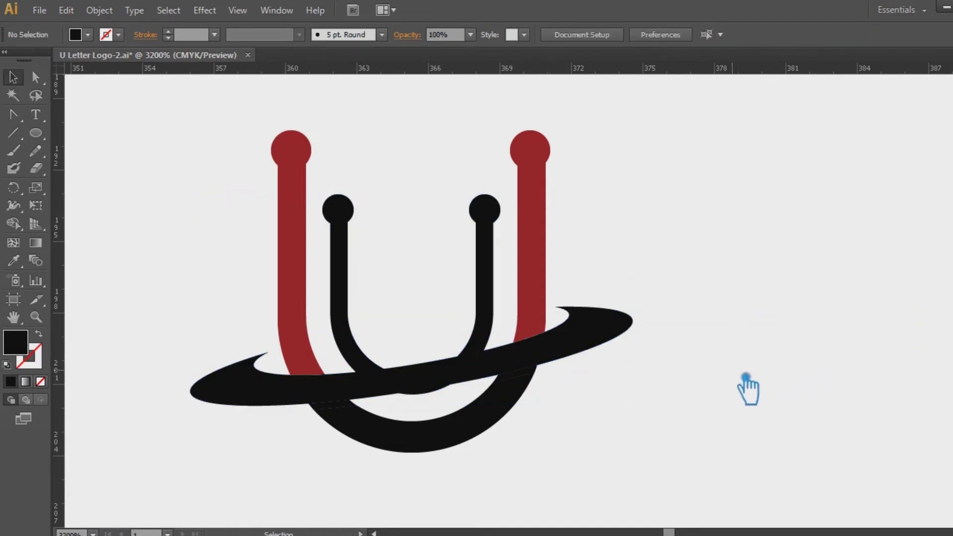
left_click(497, 331)
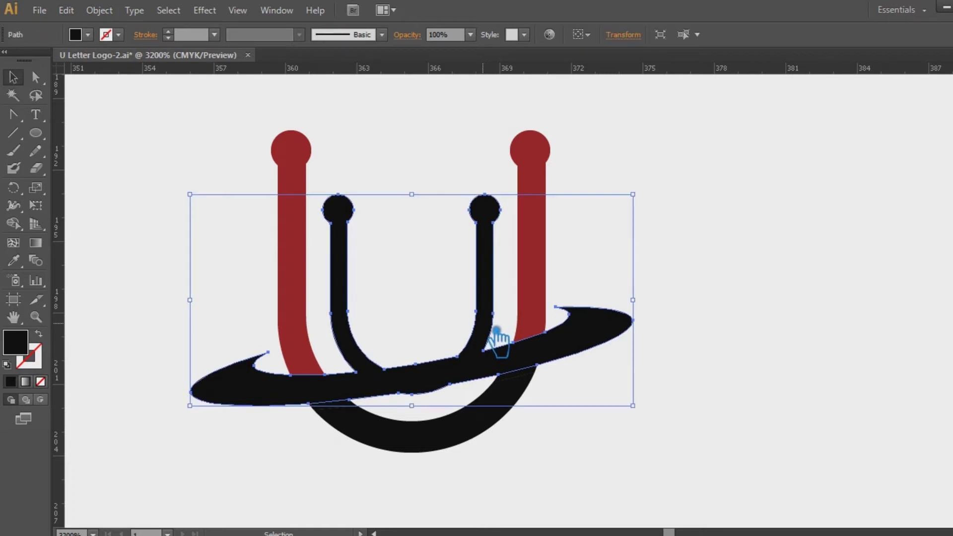
- Give the black inner U and ring the stems' red, then darken it
left_click(14, 261)
left_click(304, 260)
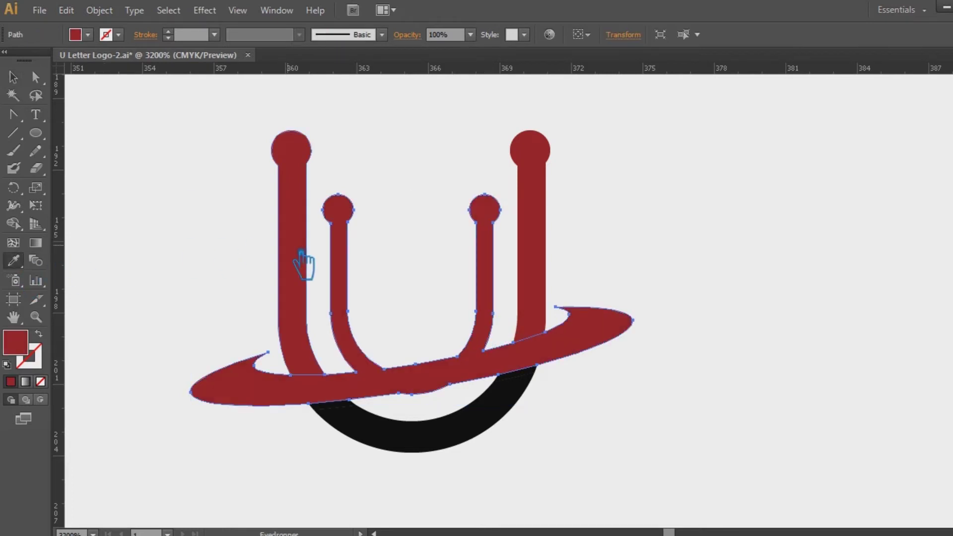
double_click(23, 353)
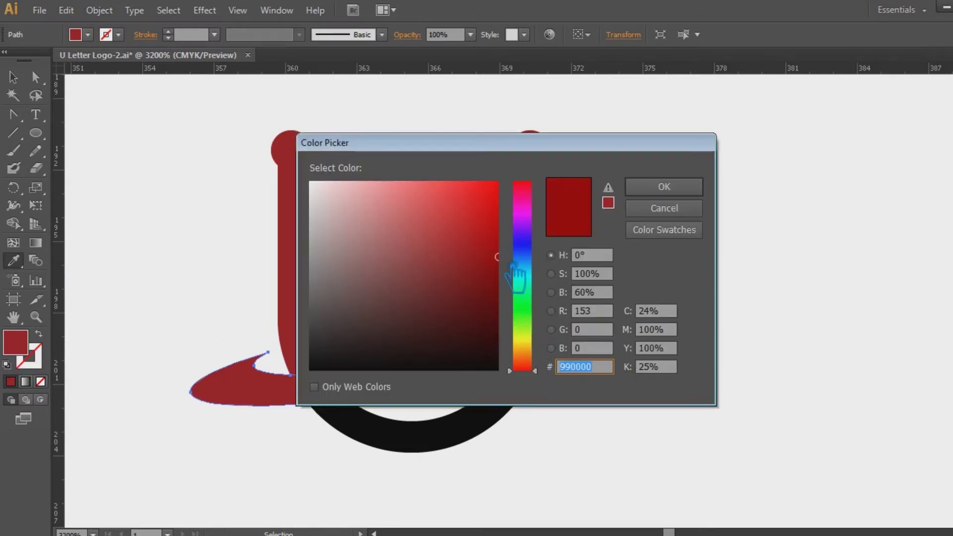
left_click_drag(513, 275, 517, 298)
left_click(668, 187)
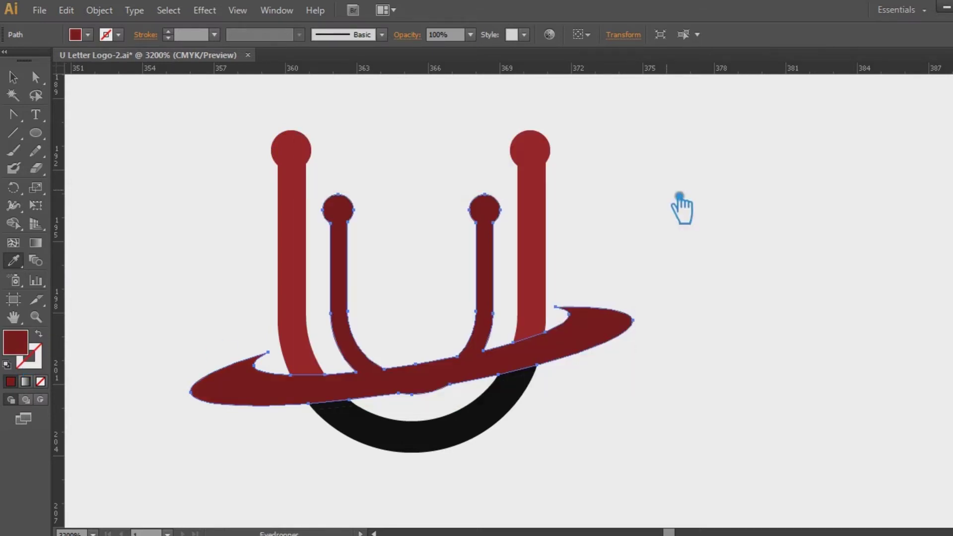
left_click(14, 77)
- Fill the two small overlap pieces with the ring's red, darkened further to 590000
left_click(798, 368)
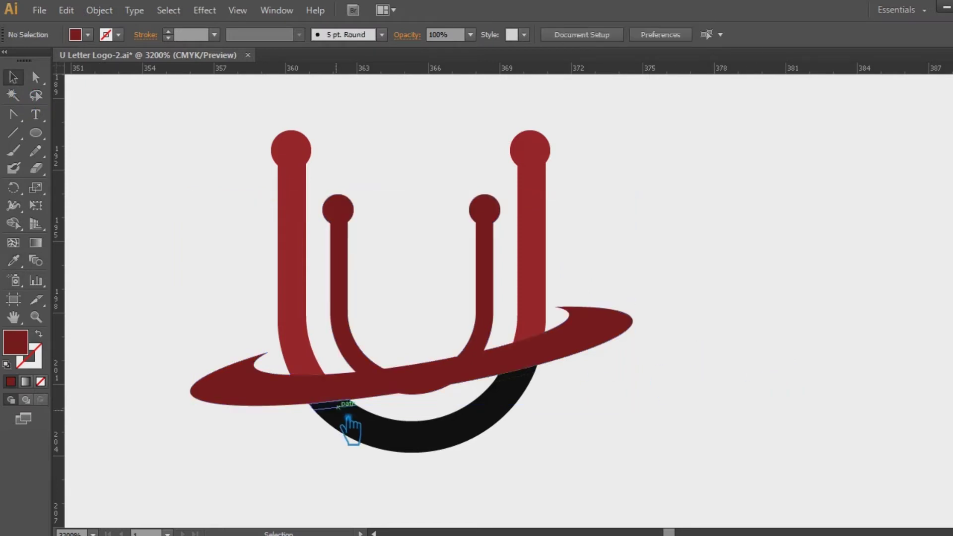
left_click(342, 422)
key("i")
left_click(323, 399)
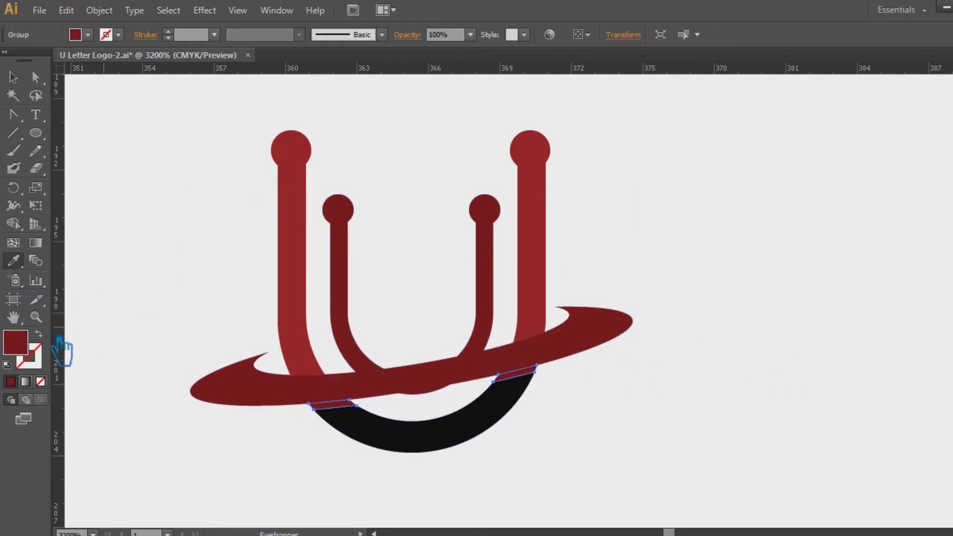
double_click(33, 350)
left_click_drag(501, 318, 496, 303)
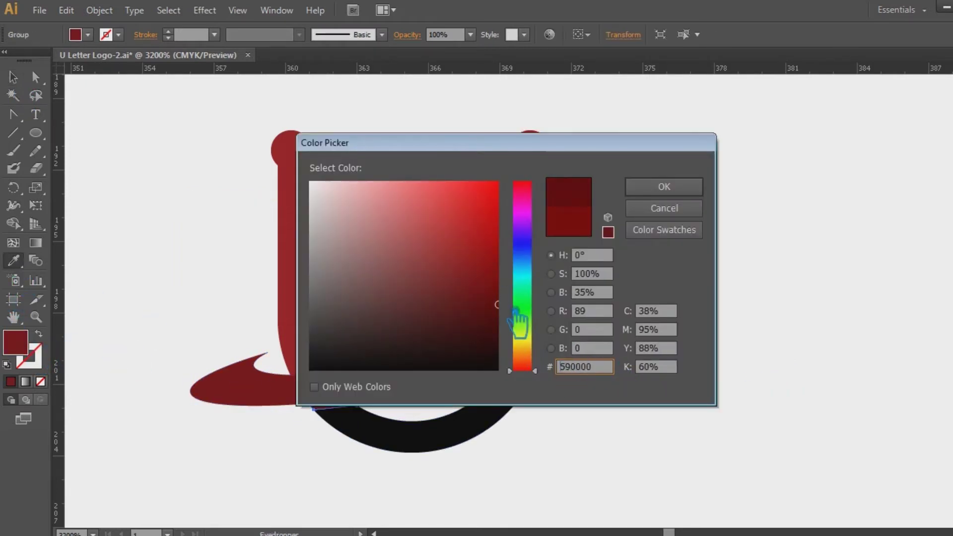
left_click(650, 215)
key("v")
left_click(772, 342)
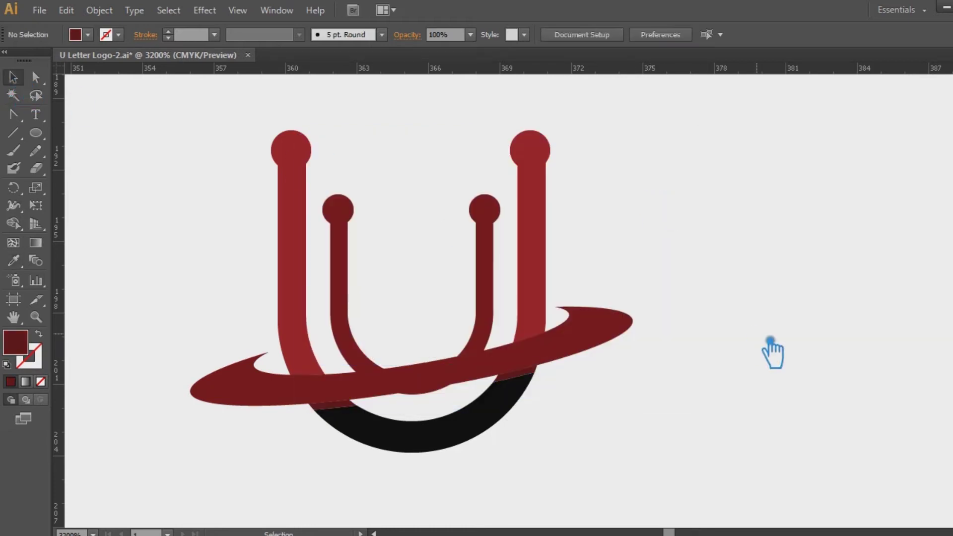
- Eyedropper the outer stems' red onto the black lower arc
left_click(495, 434)
left_click(14, 261)
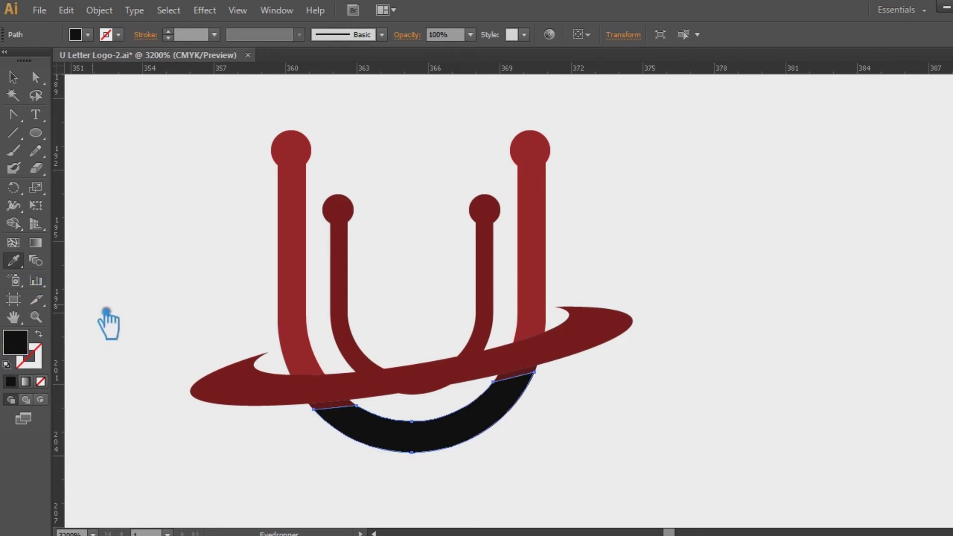
left_click(322, 391)
left_click(310, 325)
key("v")
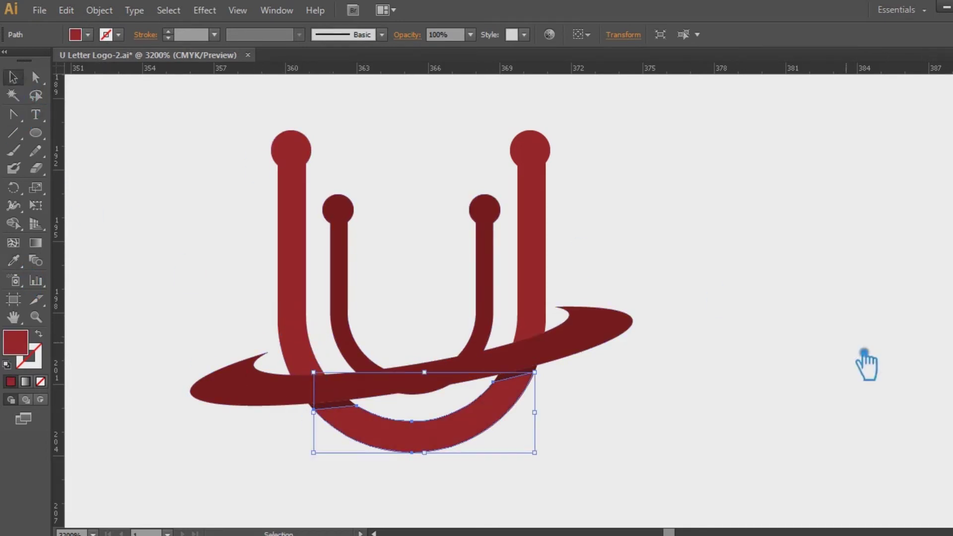
left_click(868, 362)
- Eyedropper the outer stems' red onto the inner U and orbit ring
left_click(578, 354)
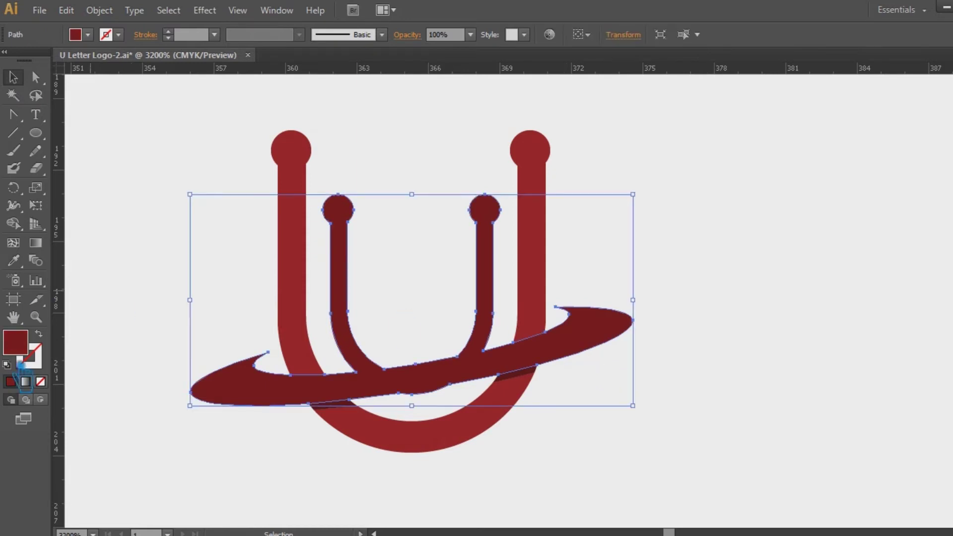
double_click(15, 343)
left_click(664, 208)
key("i")
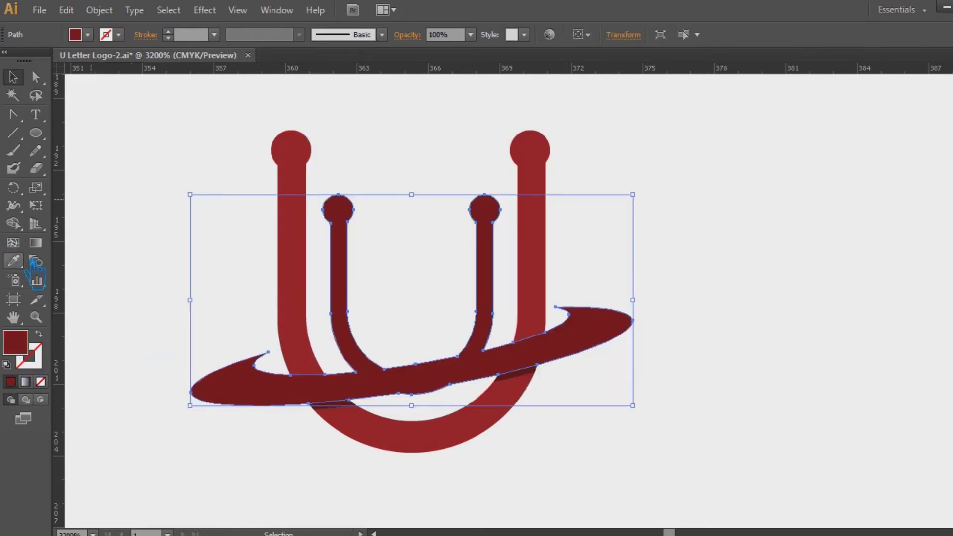
left_click(308, 222)
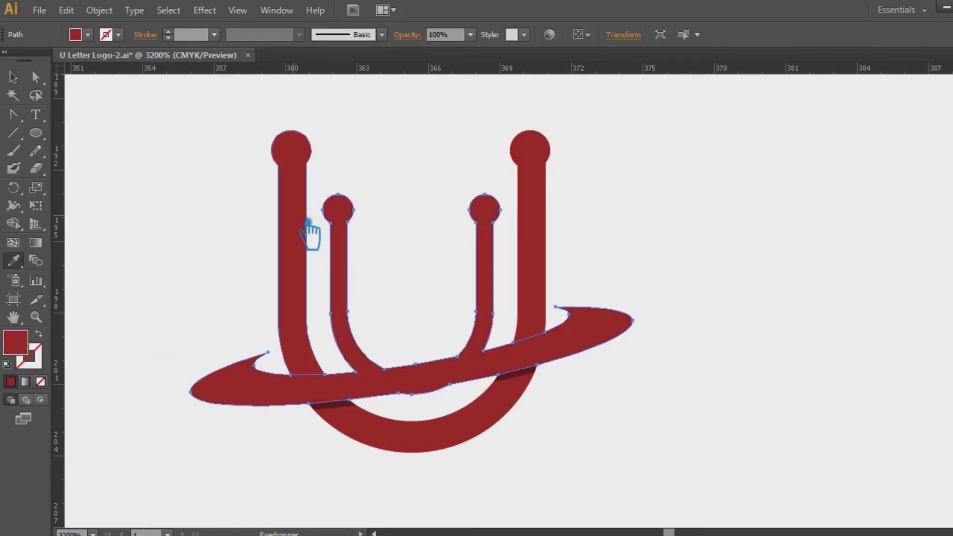
- Select the two tall outer stems and group them
key("v")
left_click(126, 171)
left_click(310, 200)
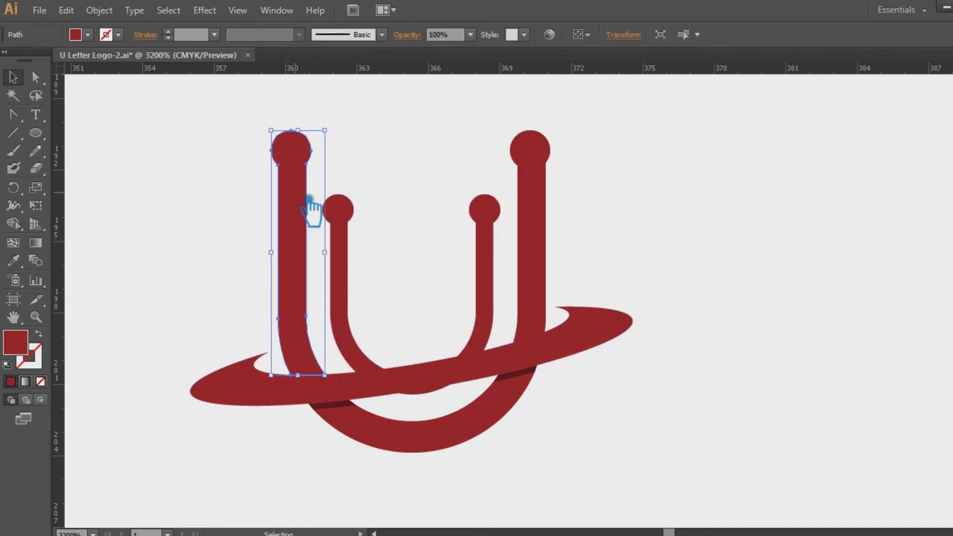
left_click(559, 242)
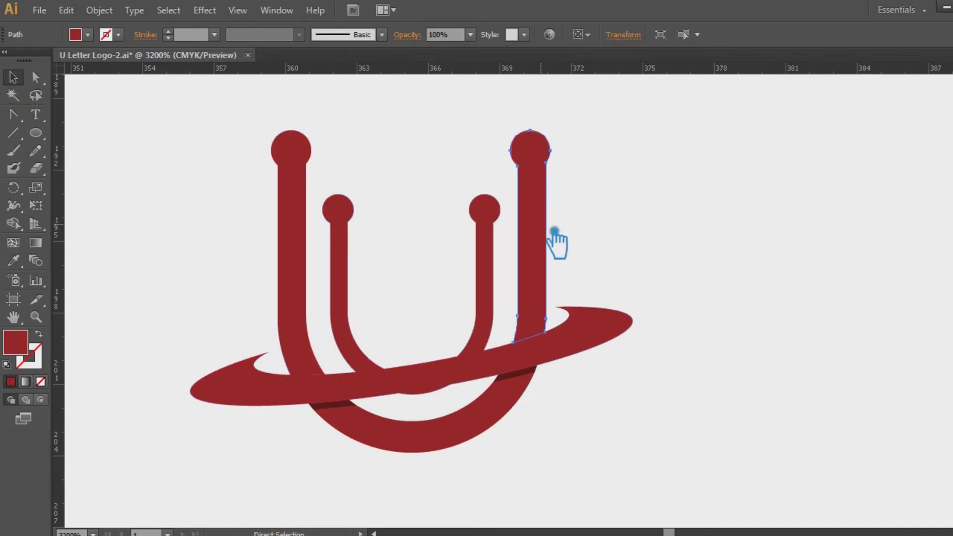
left_click(300, 208, "shift")
key("ctrl+g")
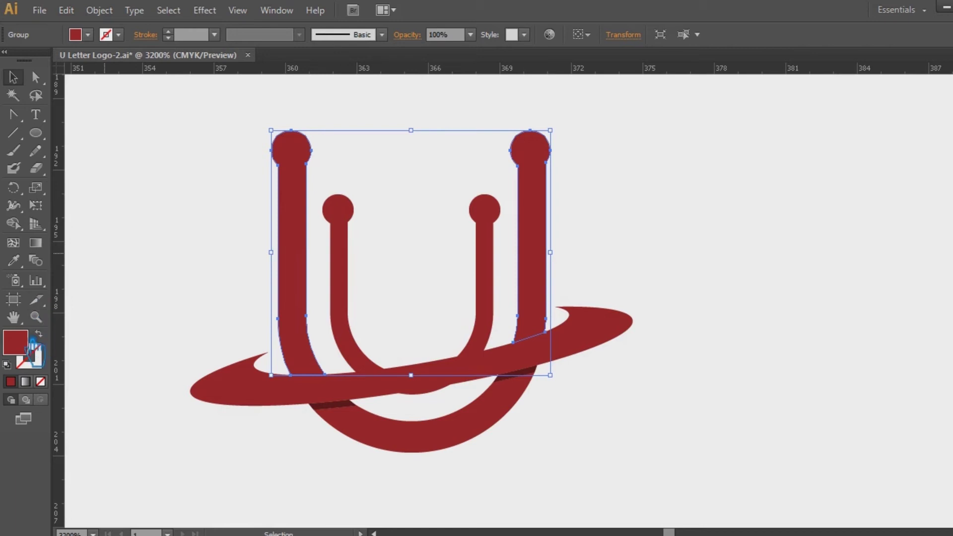
- Fill the grouped stems with brighter red BF000E and save the file
double_click(36, 353)
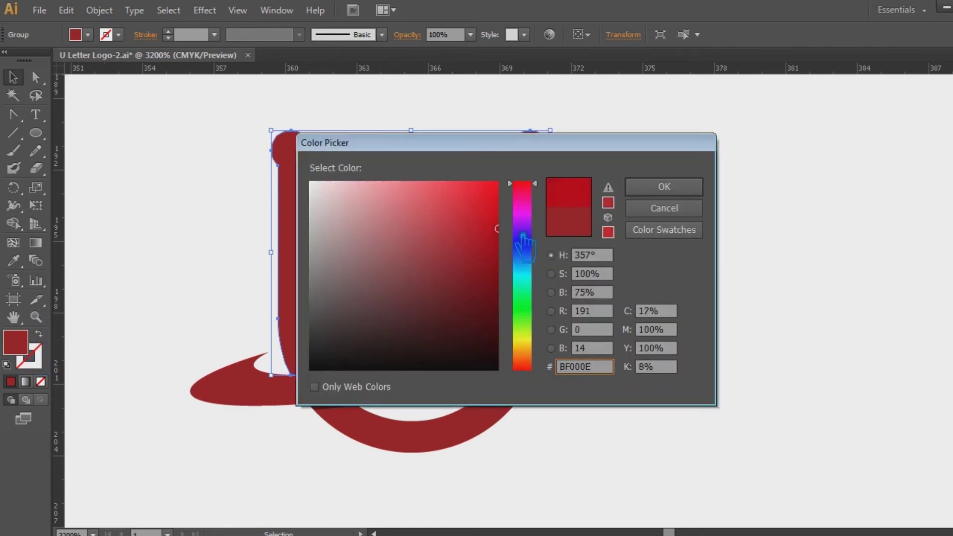
left_click(659, 188)
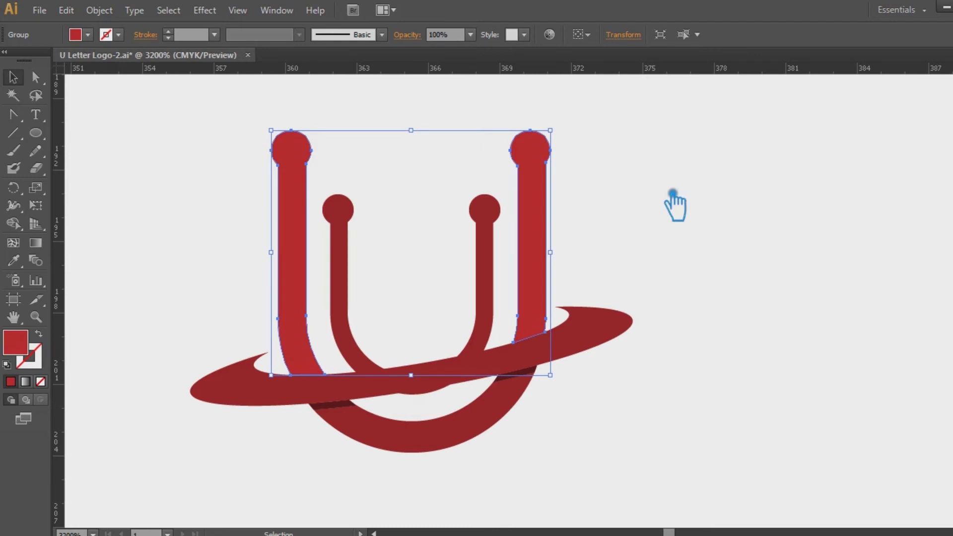
left_click(149, 154)
key("ctrl+s")
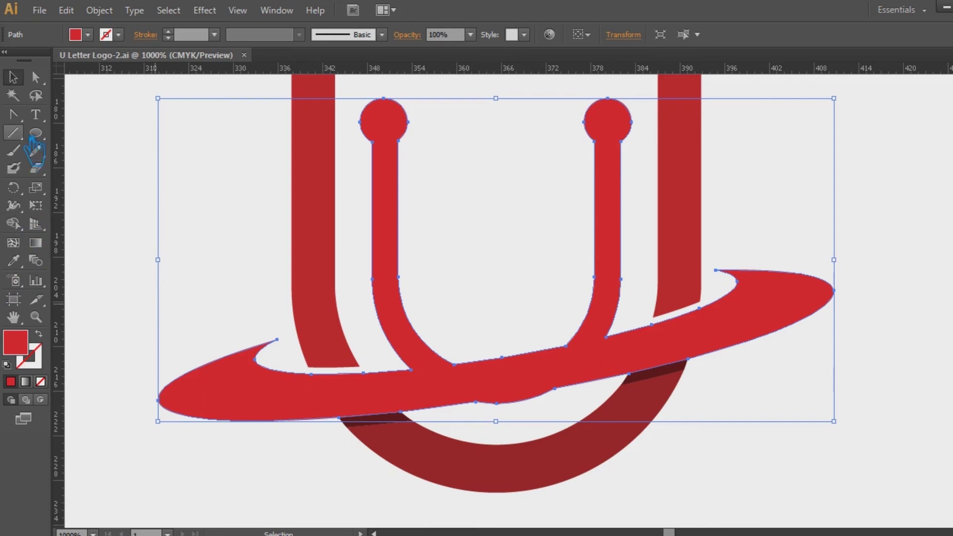
- Delete two surplus anchors on the ring's lower edge and drag a handle to smooth the curve
left_click_drag(13, 116, 32, 123)
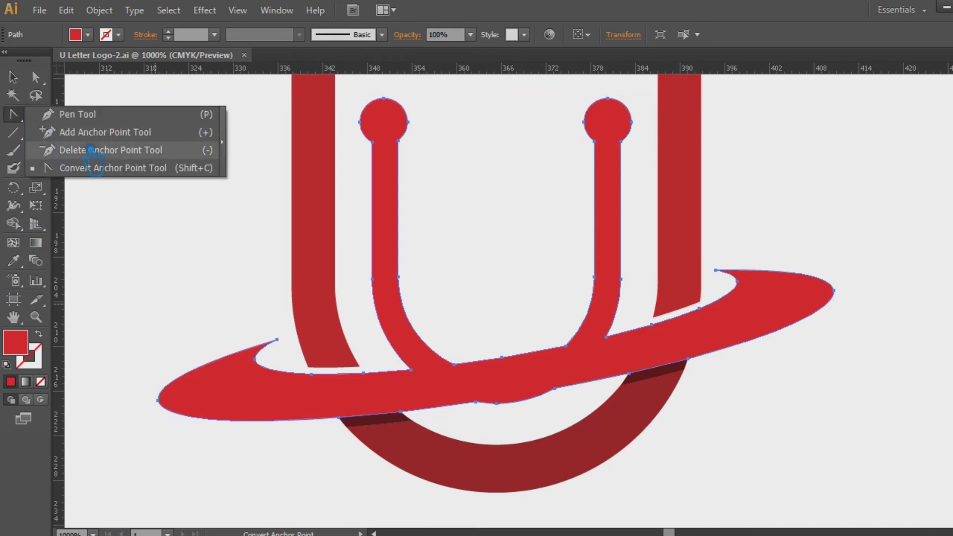
left_click(93, 119)
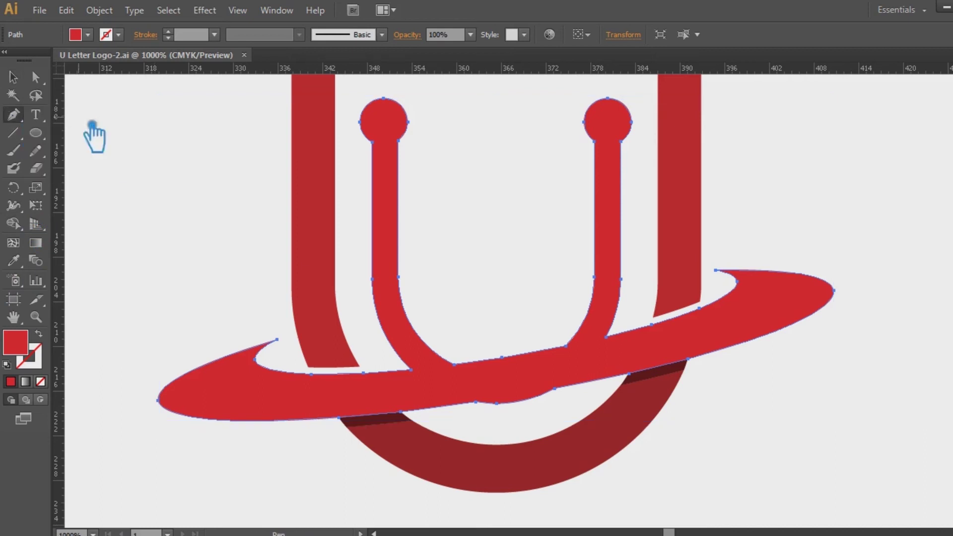
left_click(510, 411)
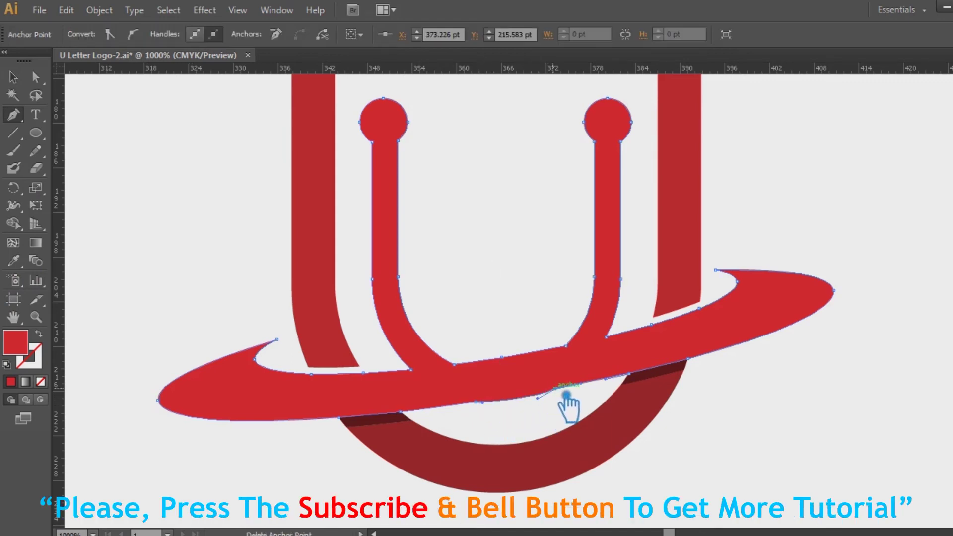
left_click(489, 411)
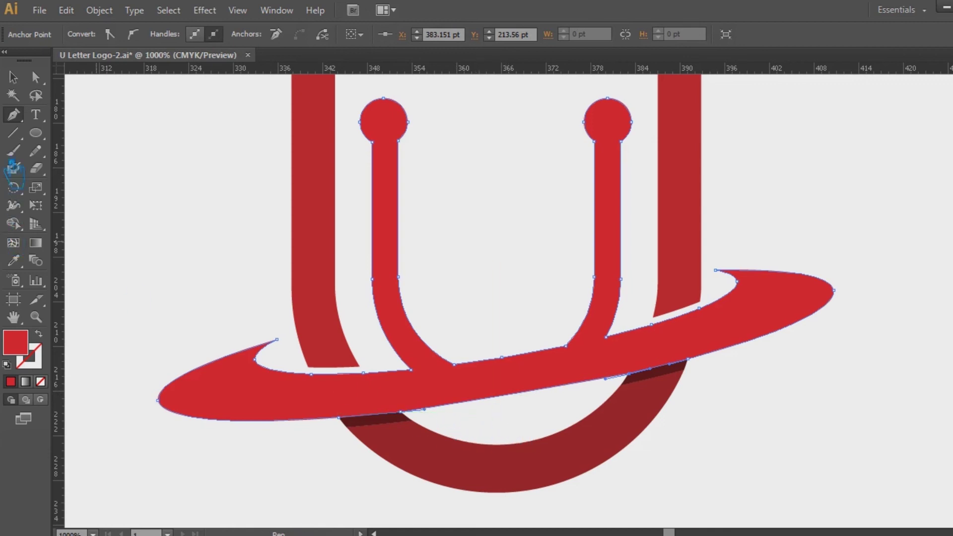
left_click(35, 77)
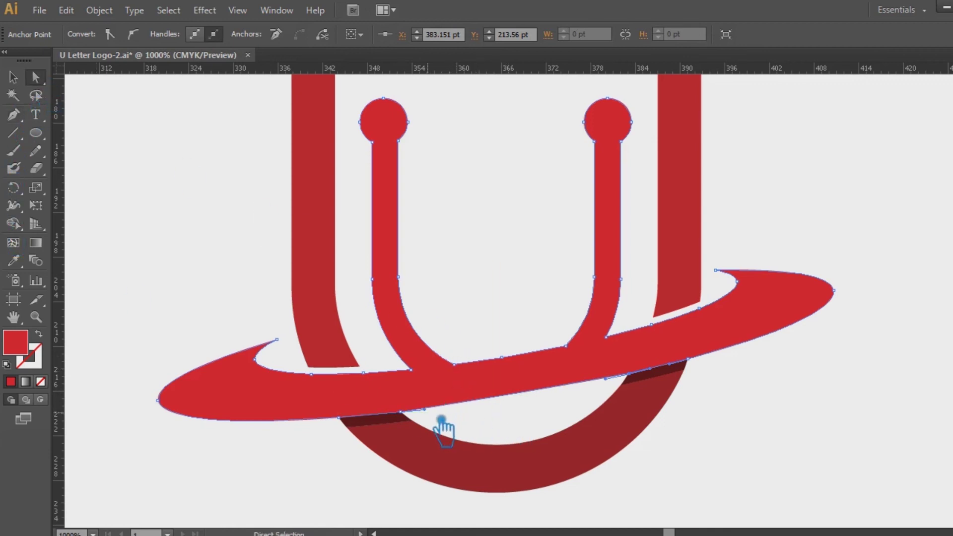
left_click_drag(440, 416, 462, 420)
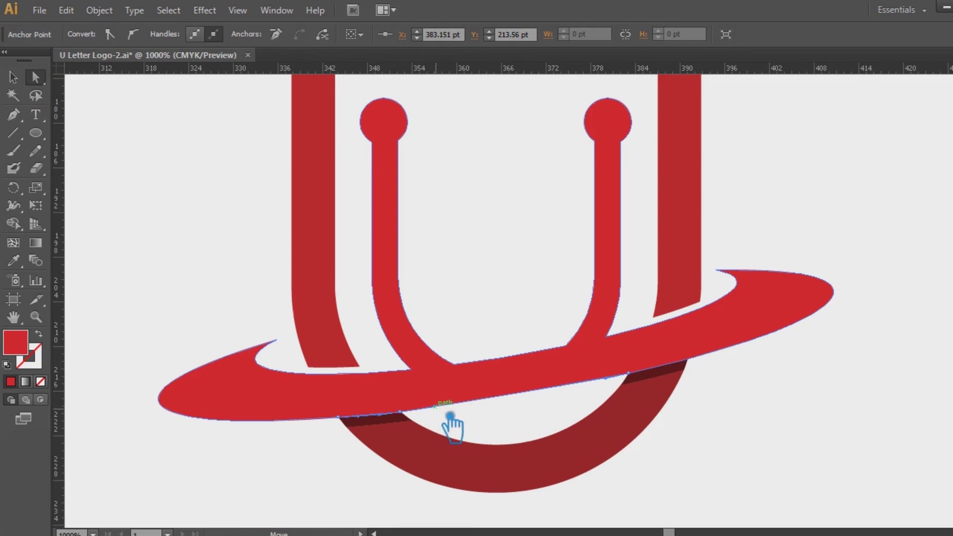